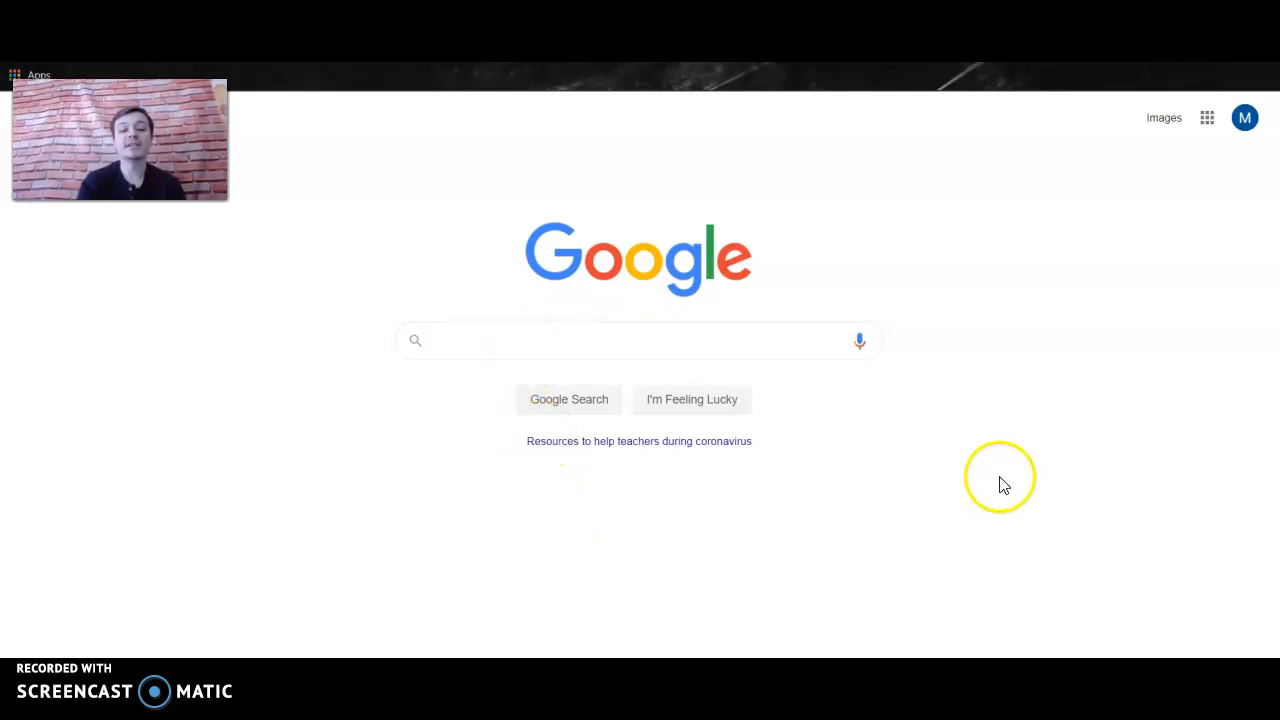
Search Google for flipsnack and open the Flipsnack website from the results.
{"action": "left_click", "coordinate": [506, 352]}
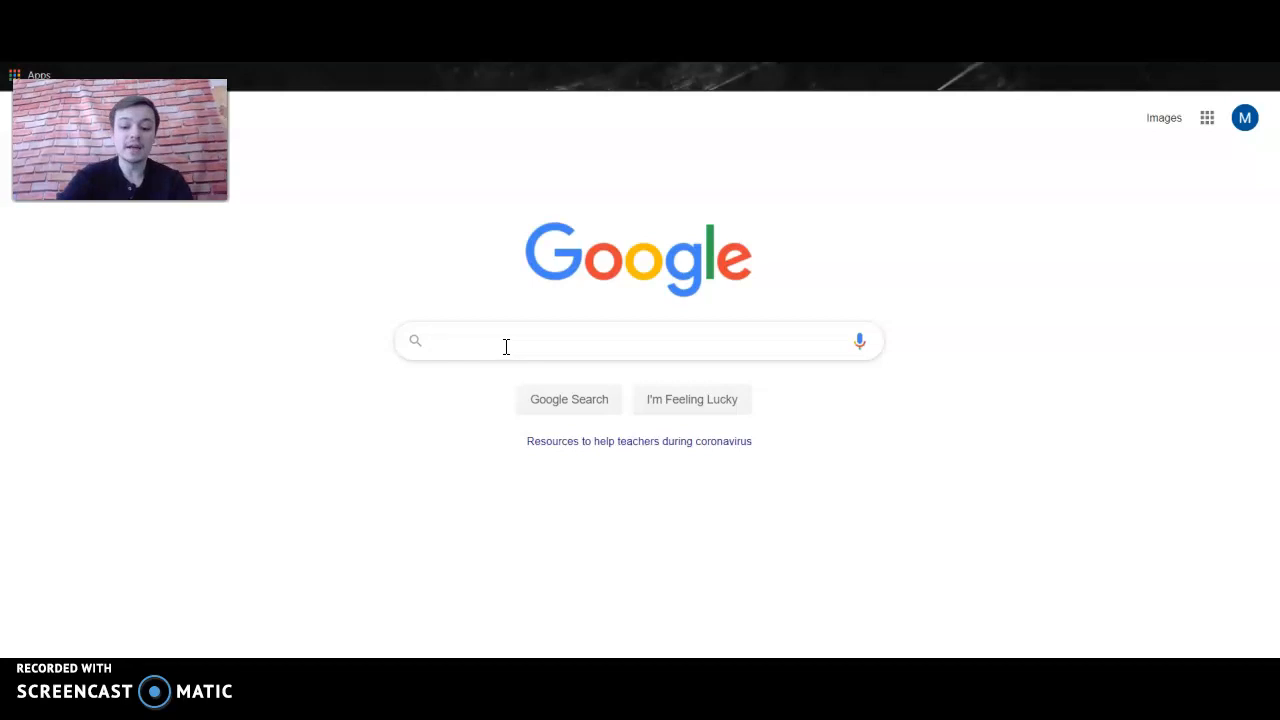
{"action": "type", "text": "f;ipsna"}
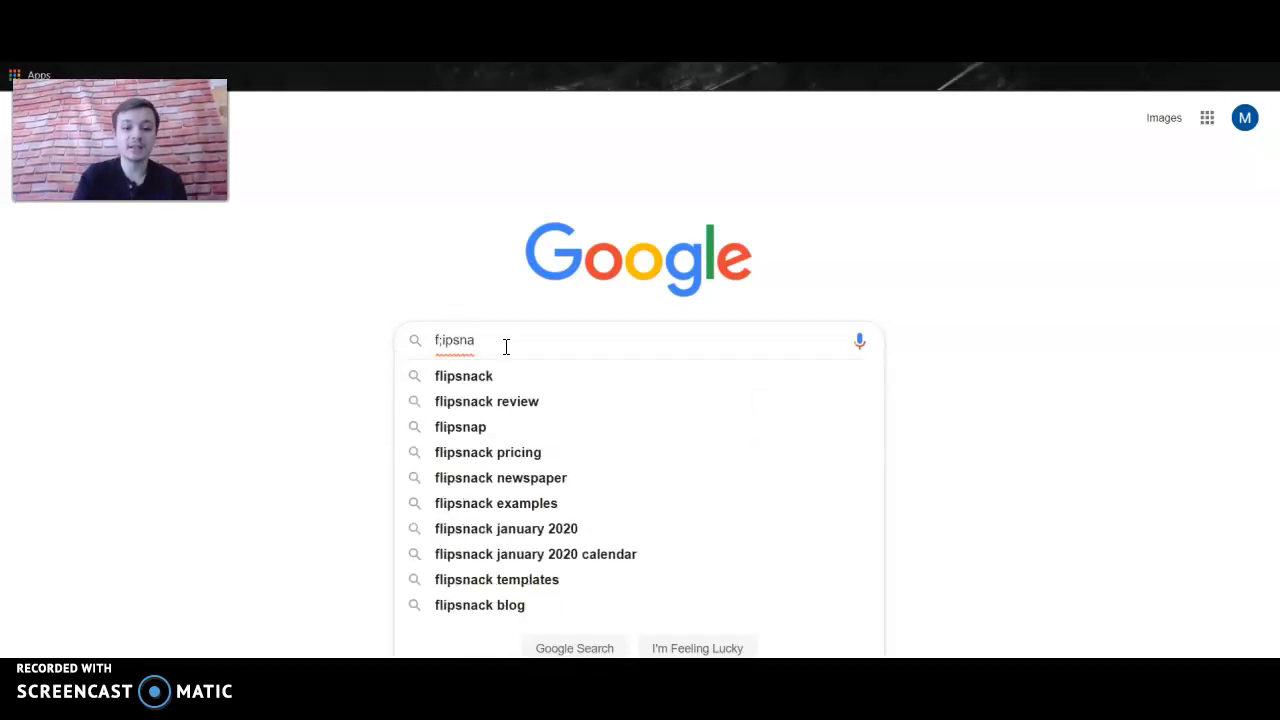
{"action": "left_click", "coordinate": [476, 378]}
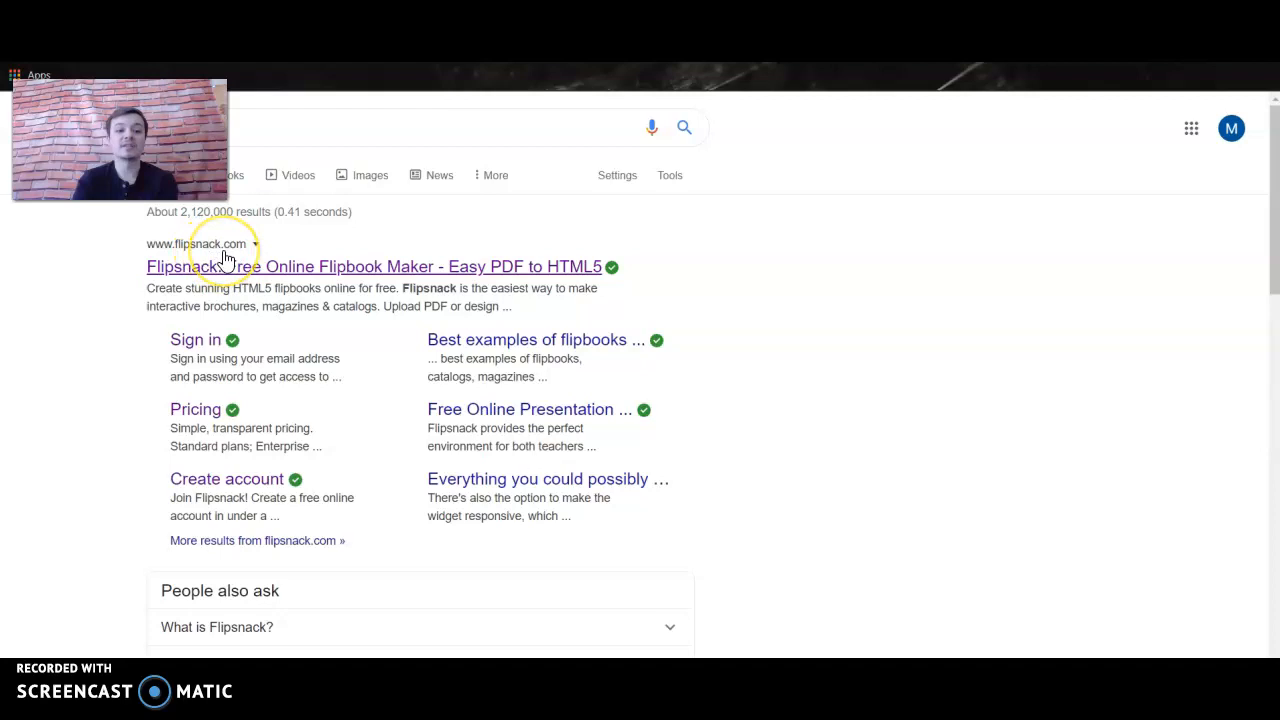
{"action": "left_click", "coordinate": [429, 274]}
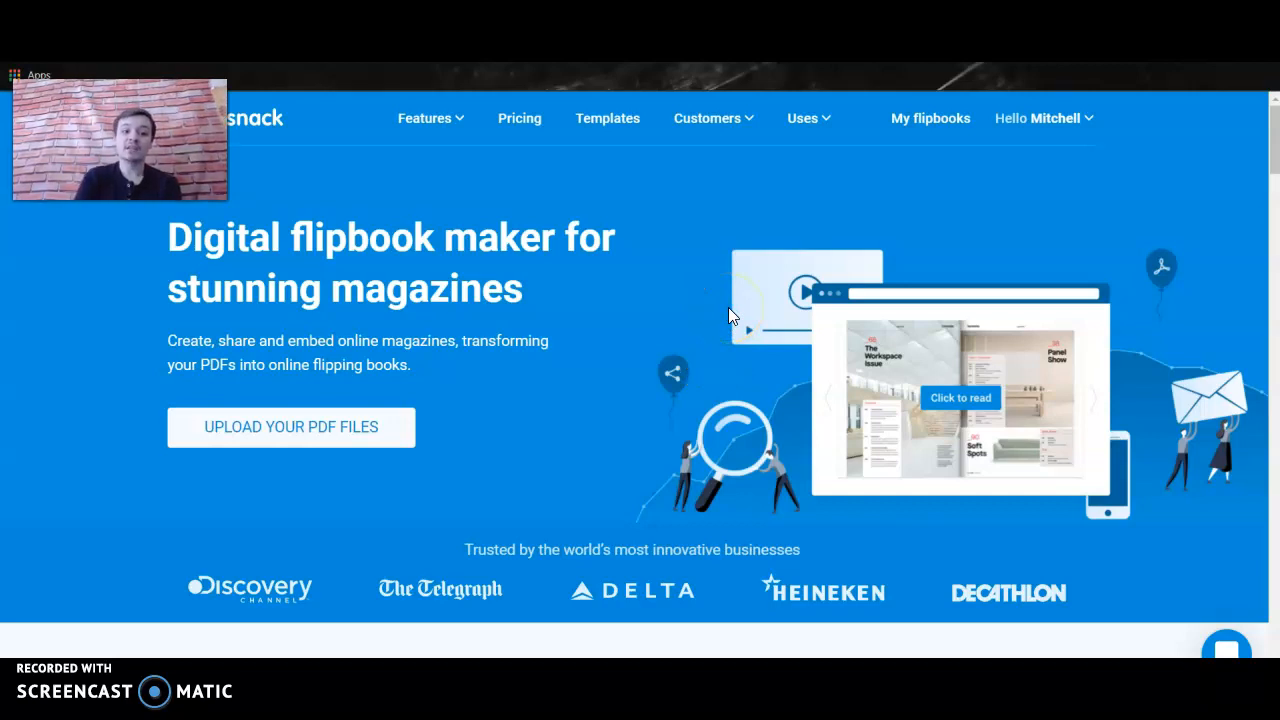
Log out of the current Flipsnack account and sign in through Google with the university account.
{"action": "left_click", "coordinate": [1085, 119]}
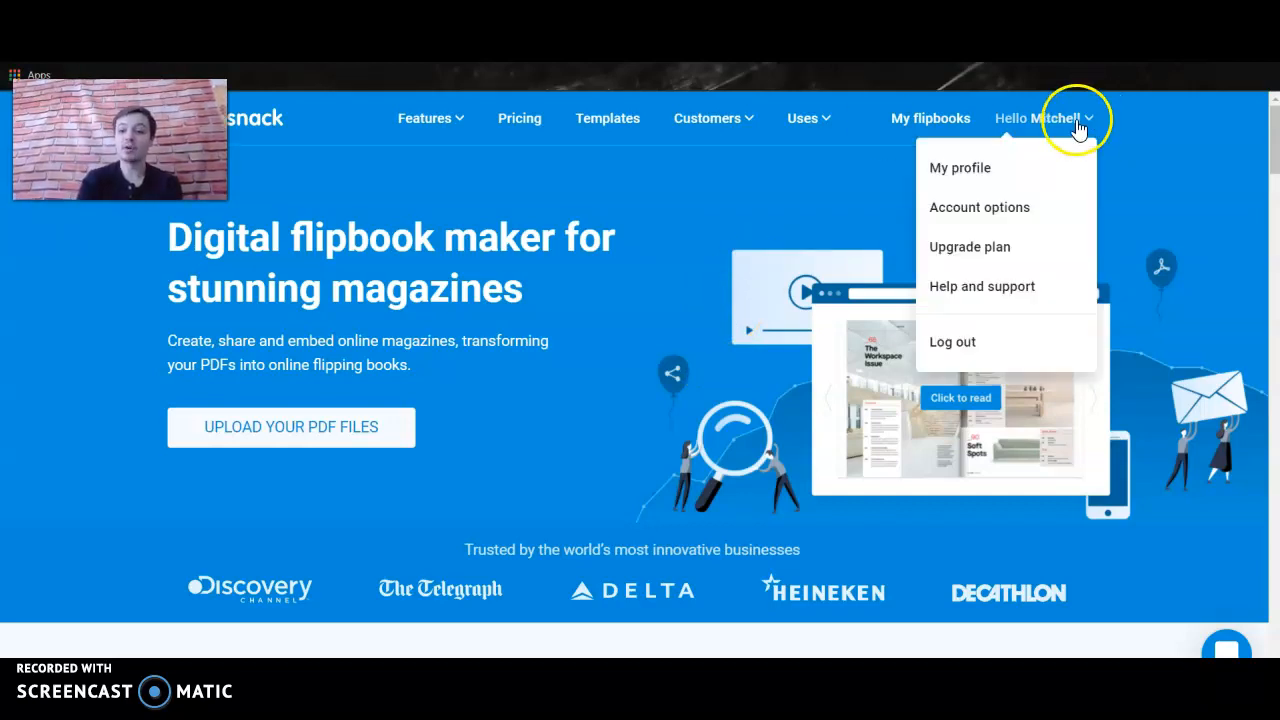
{"action": "left_click", "coordinate": [975, 343]}
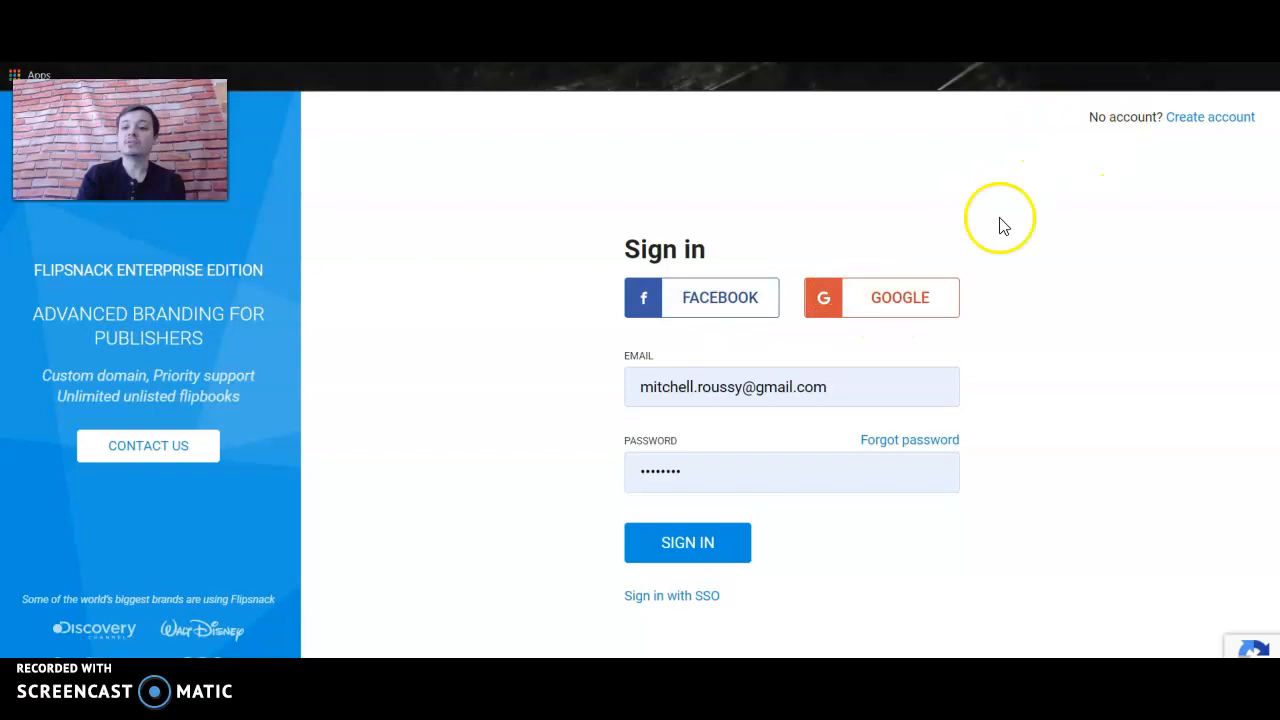
{"action": "left_click", "coordinate": [884, 320]}
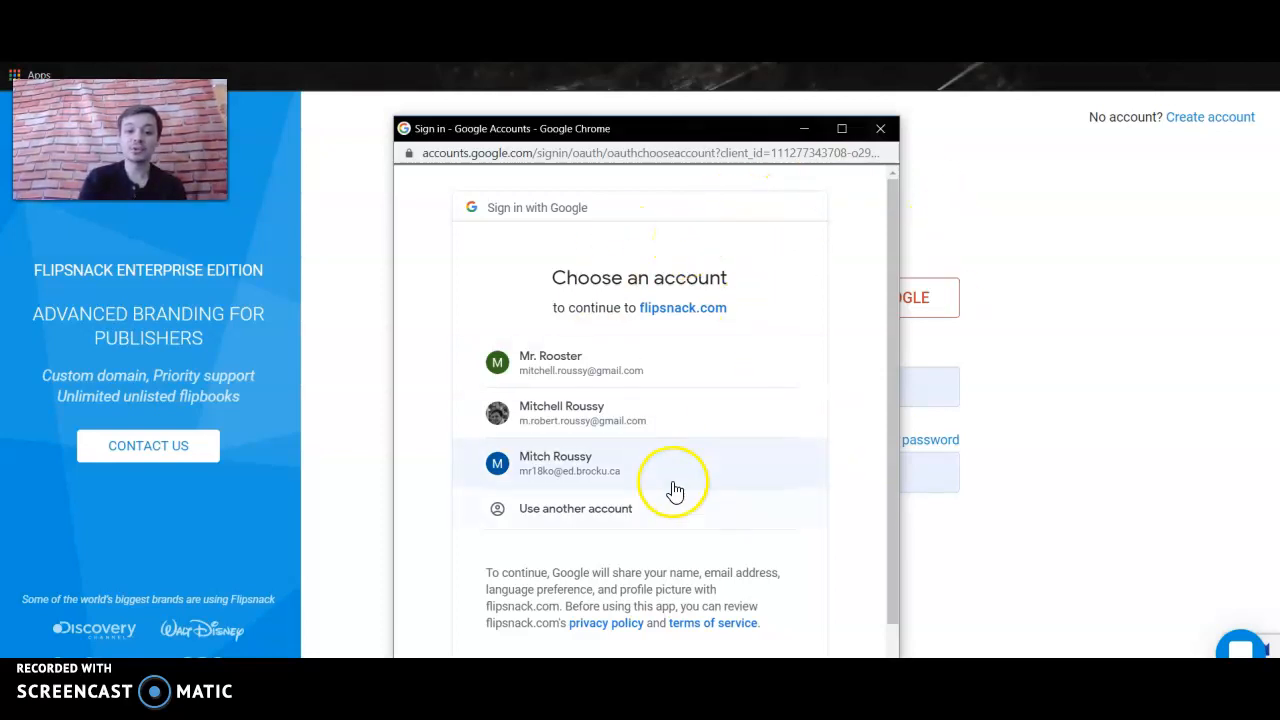
{"action": "left_click", "coordinate": [574, 467]}
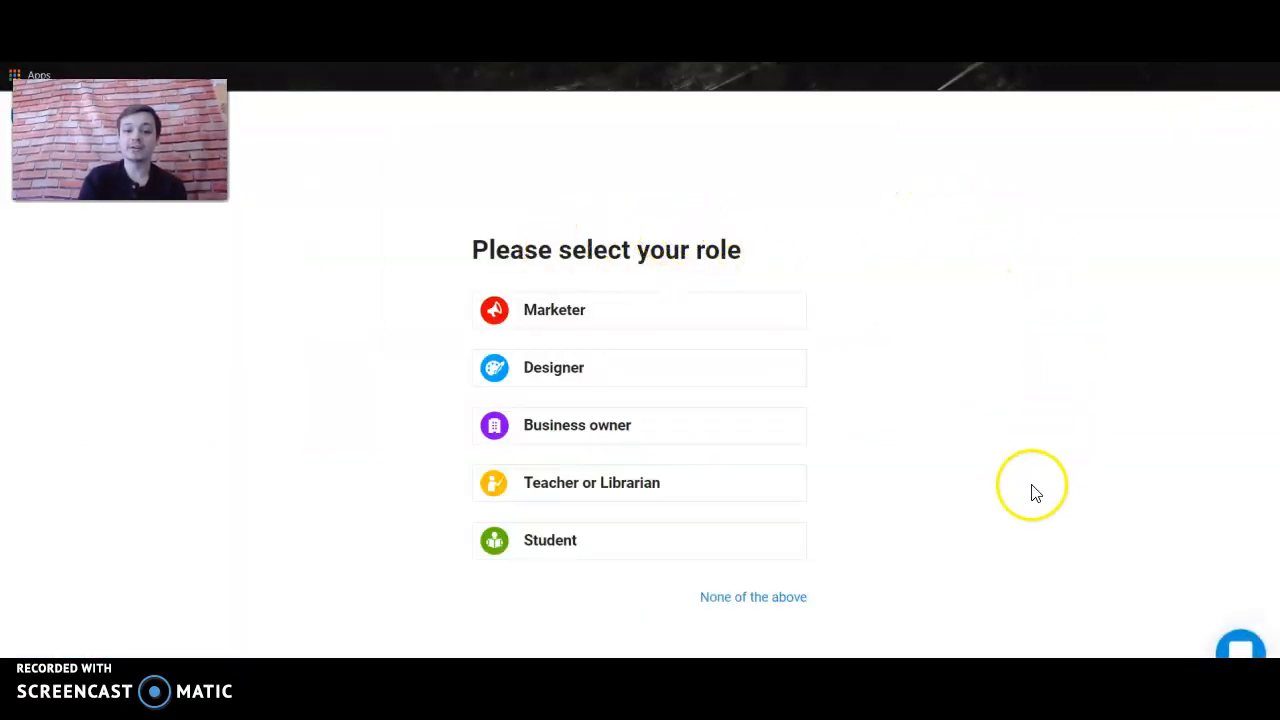
Set the account role to Student, set up the account with the custom URL Mediastudy, and dismiss the print-on-demand announcement.
{"action": "left_click", "coordinate": [575, 553]}
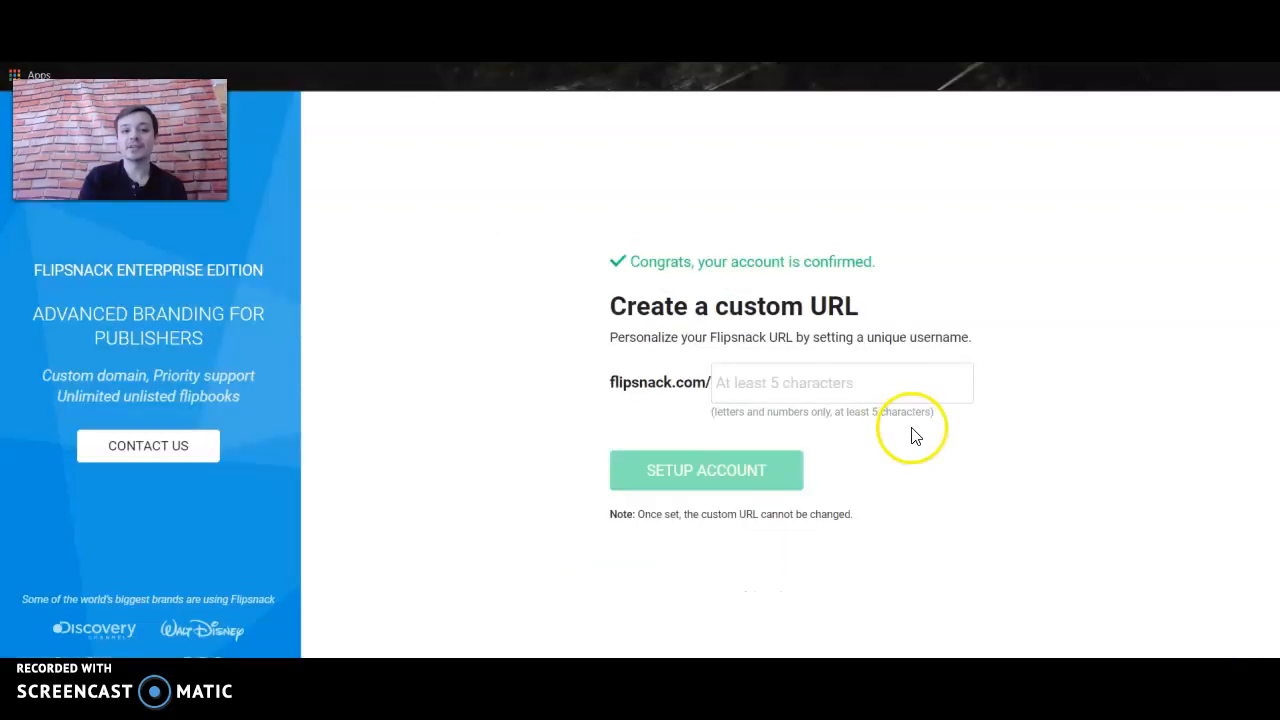
{"action": "left_click", "coordinate": [817, 390]}
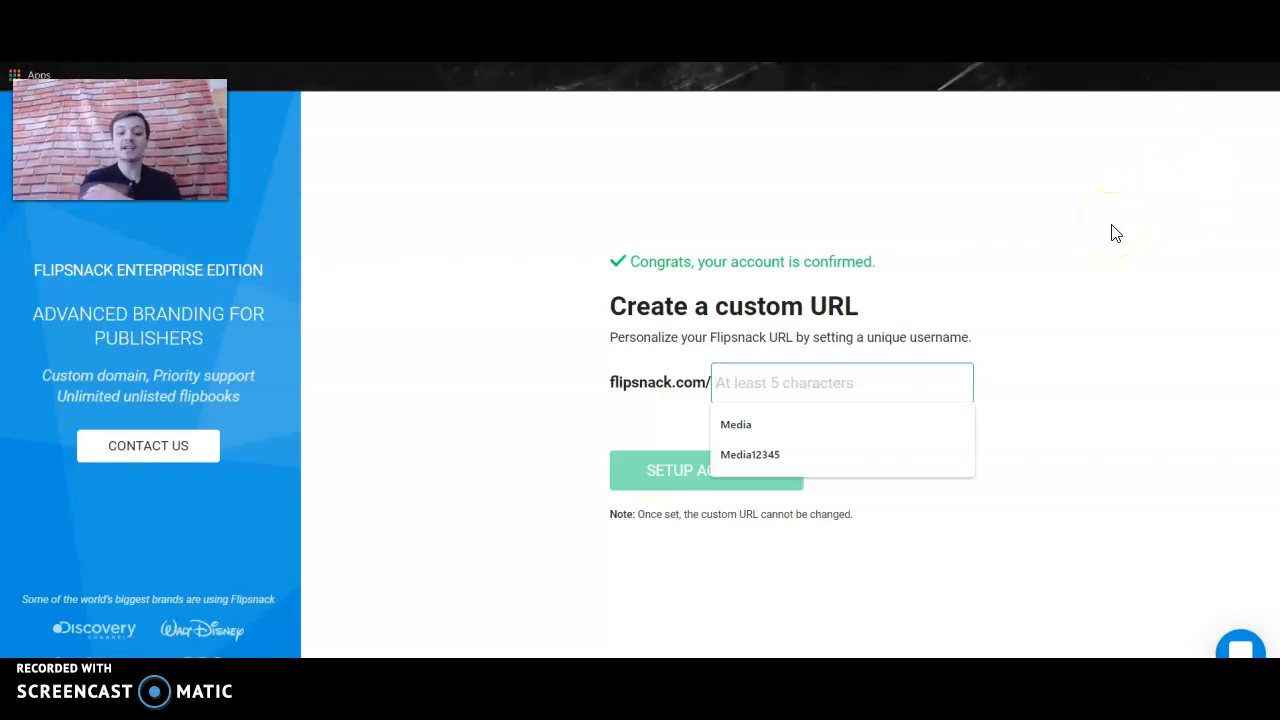
{"action": "type", "text": "Med"}
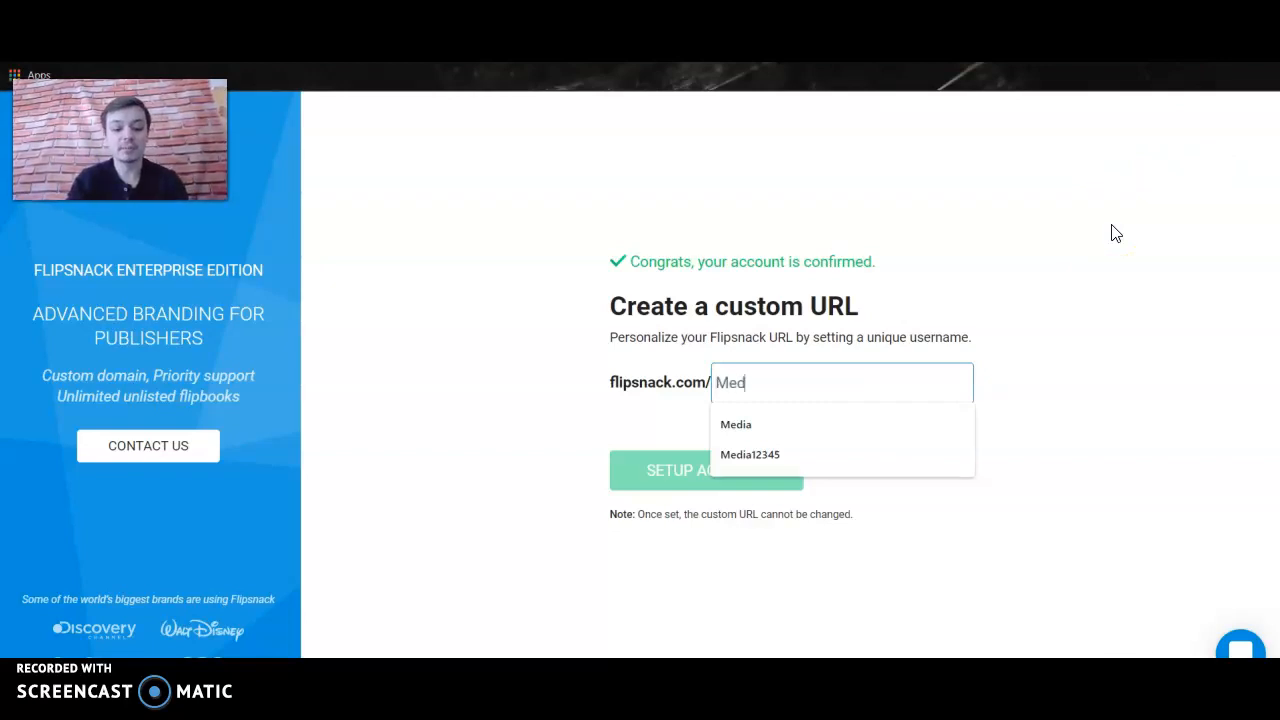
{"action": "type", "text": "iastudy"}
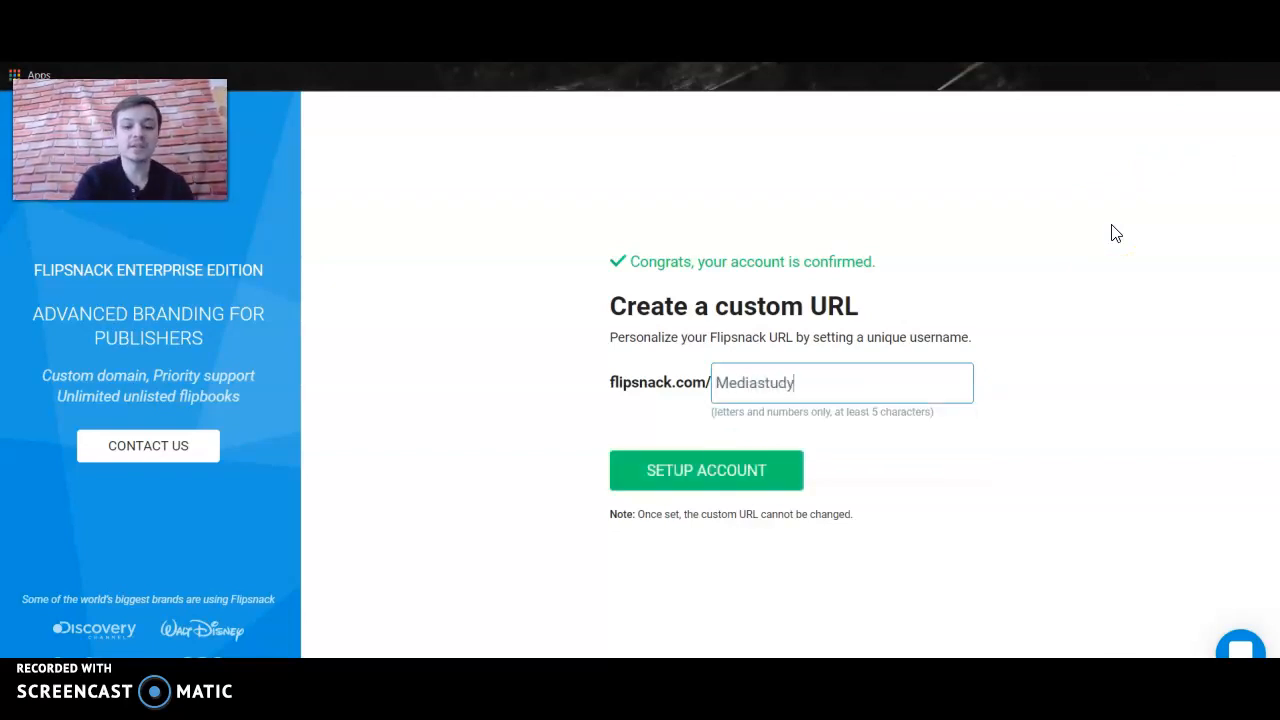
{"action": "left_click", "coordinate": [752, 484]}
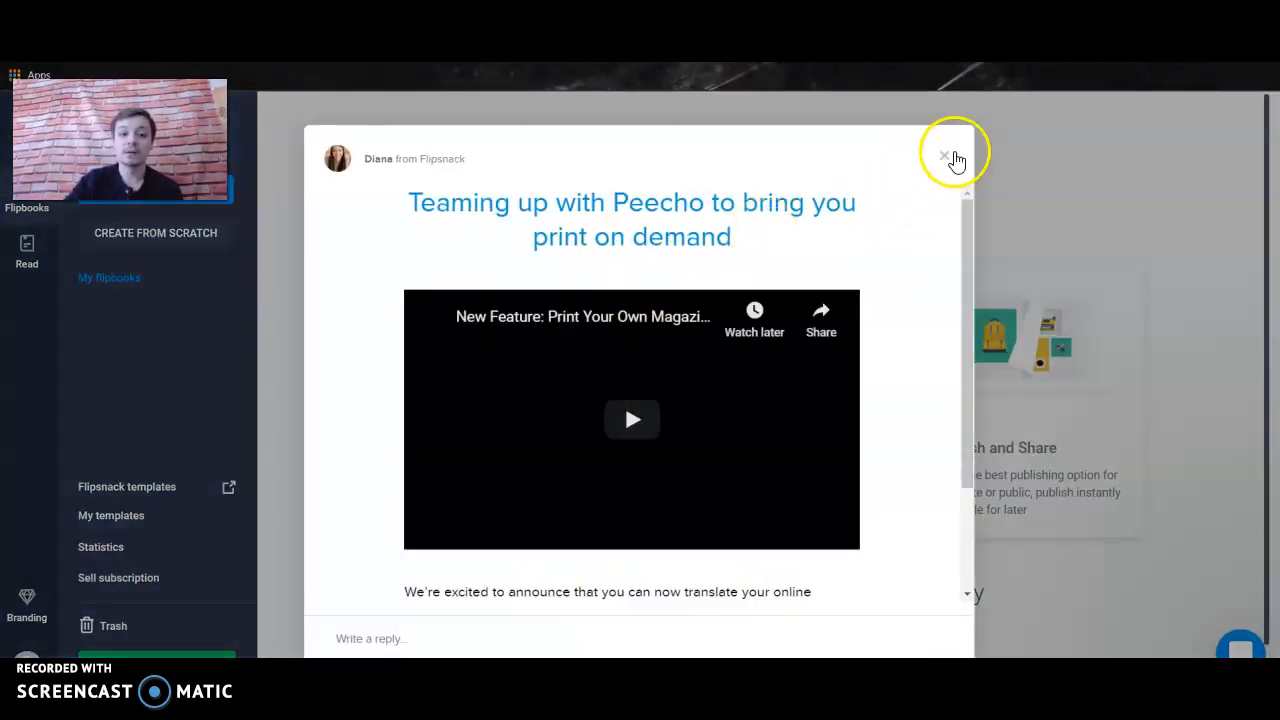
{"action": "left_click", "coordinate": [946, 158]}
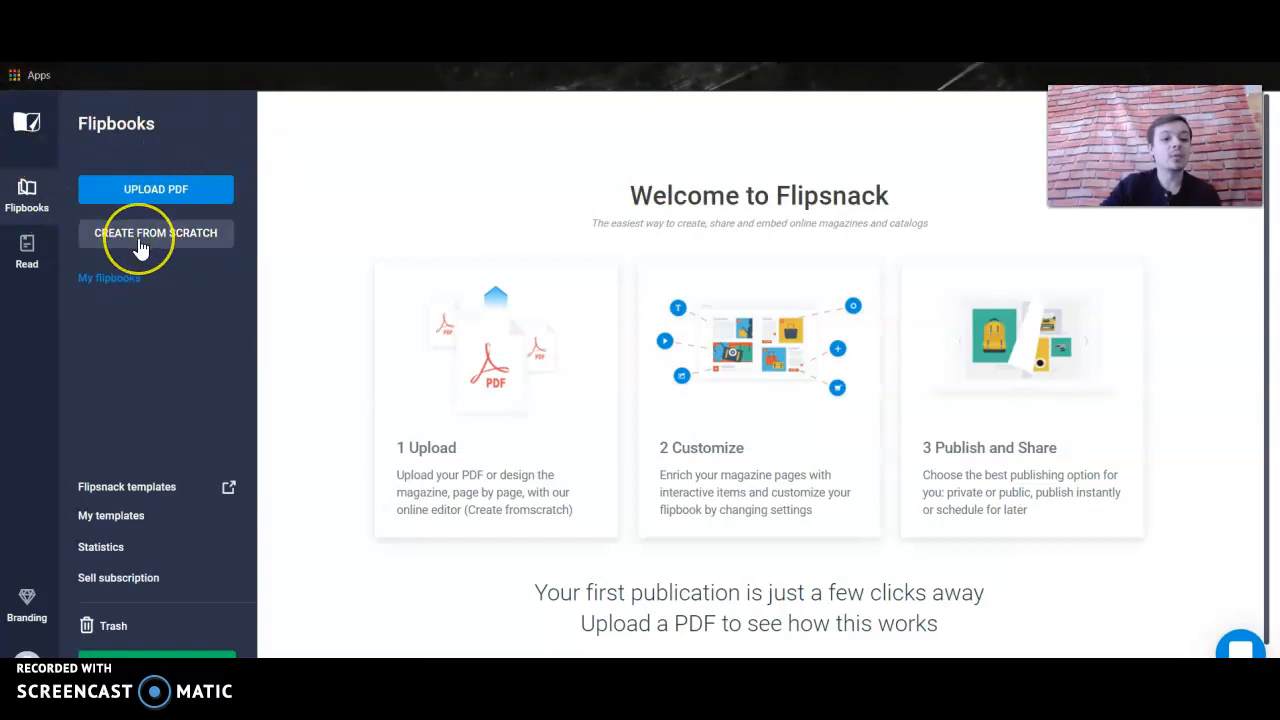
Open the Flipsnack templates gallery and look over the categories and the designs on its first and last pages.
{"action": "left_click", "coordinate": [299, 511]}
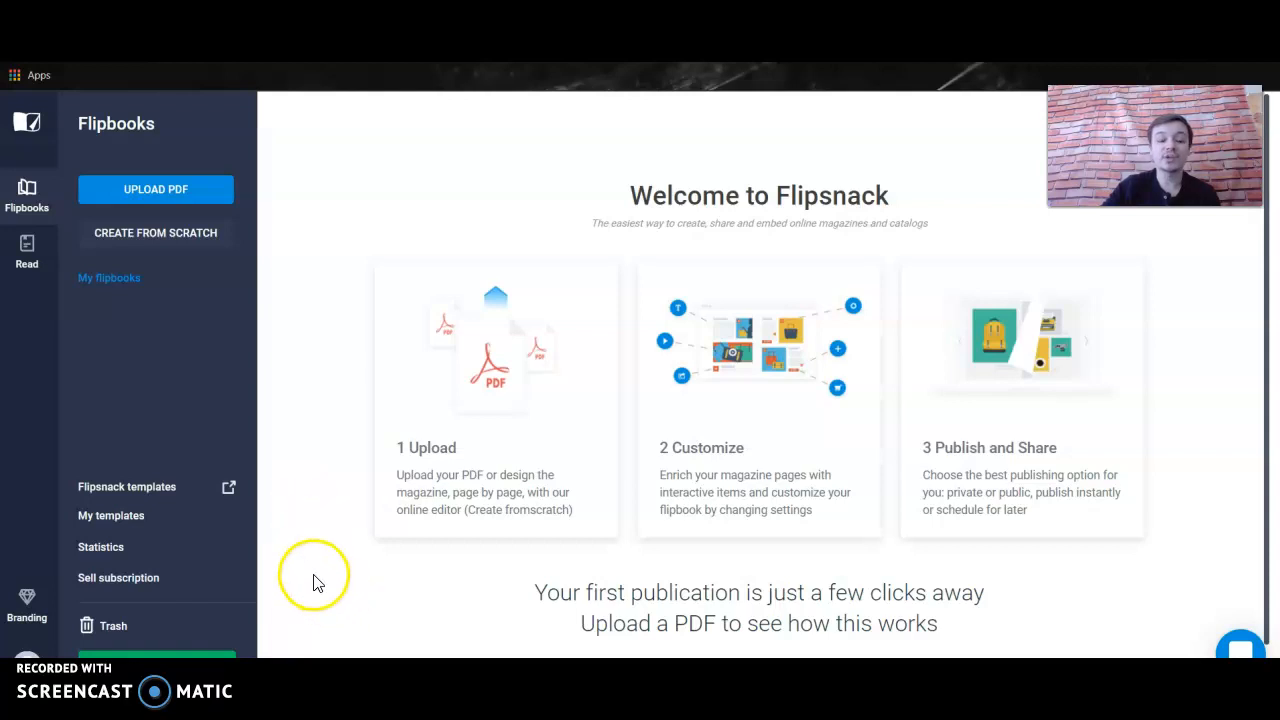
{"action": "left_click", "coordinate": [127, 490]}
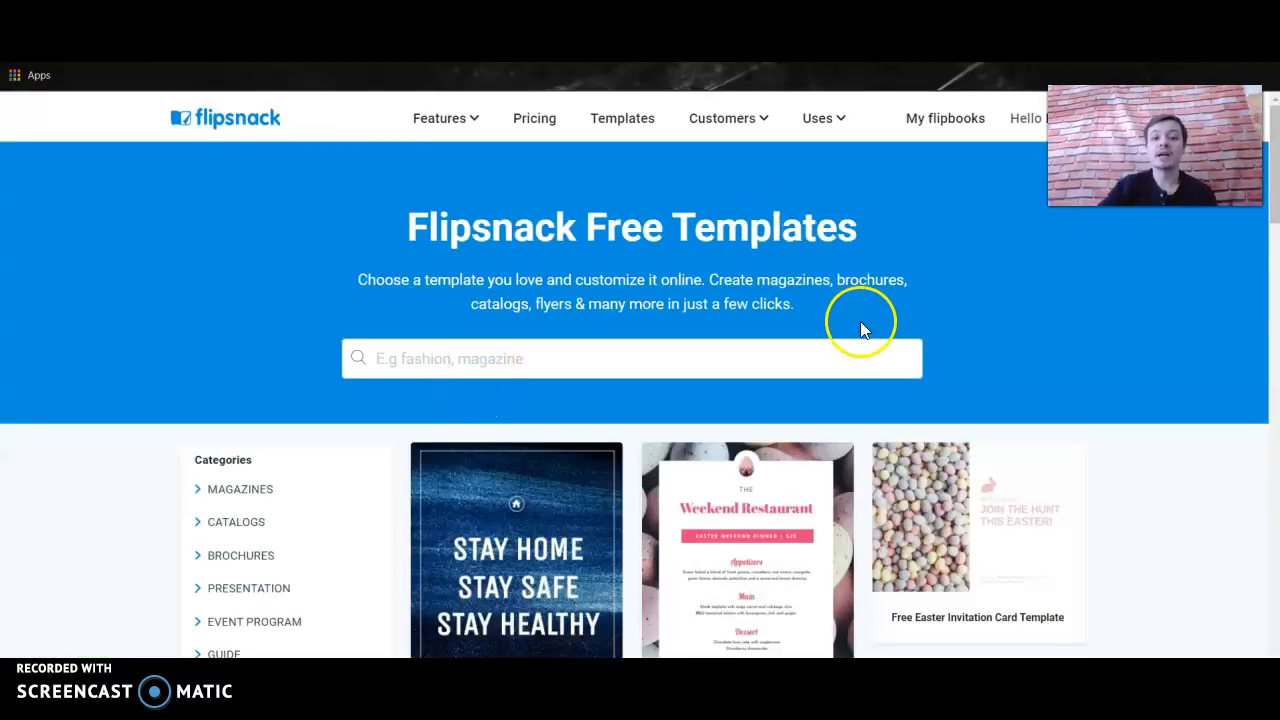
{"action": "scroll", "coordinate": [1151, 480], "scroll_direction": "down", "scroll_amount": 2}
{"action": "scroll", "coordinate": [1155, 484], "scroll_direction": "down", "scroll_amount": 3}
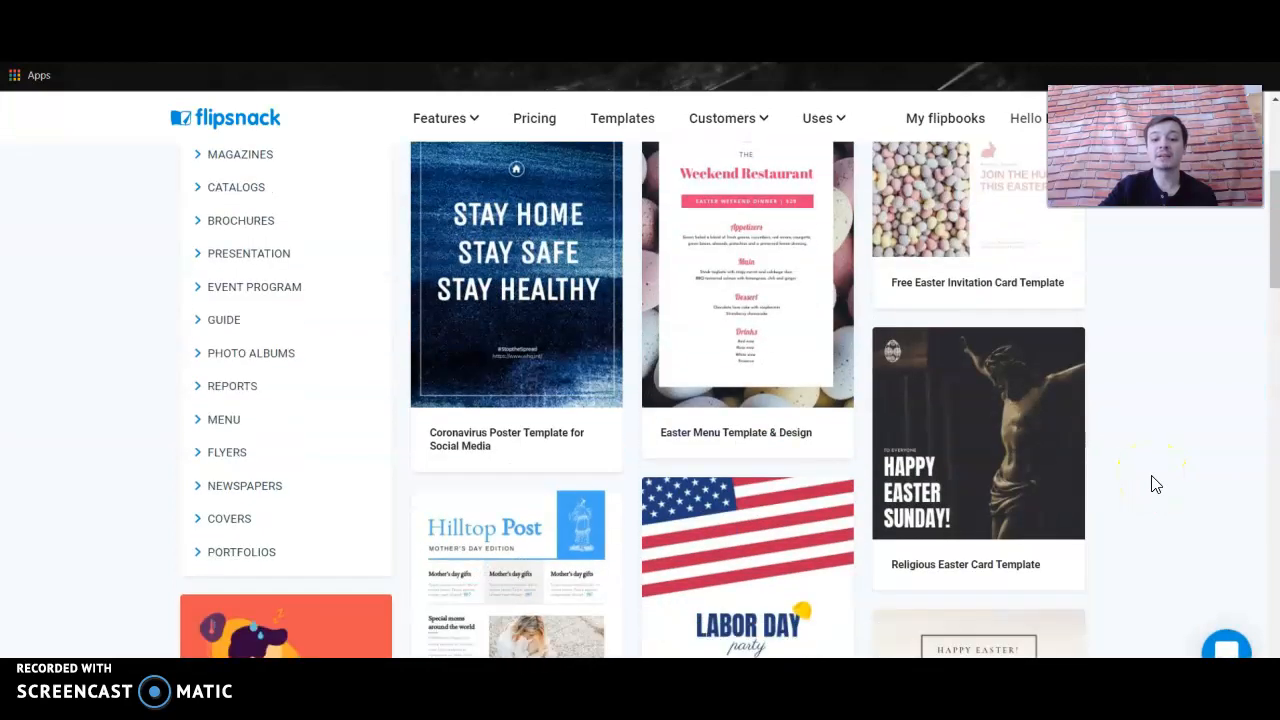
{"action": "scroll", "coordinate": [1155, 483], "scroll_direction": "up", "scroll_amount": 1}
{"action": "scroll", "coordinate": [1155, 483], "scroll_direction": "up", "scroll_amount": 2}
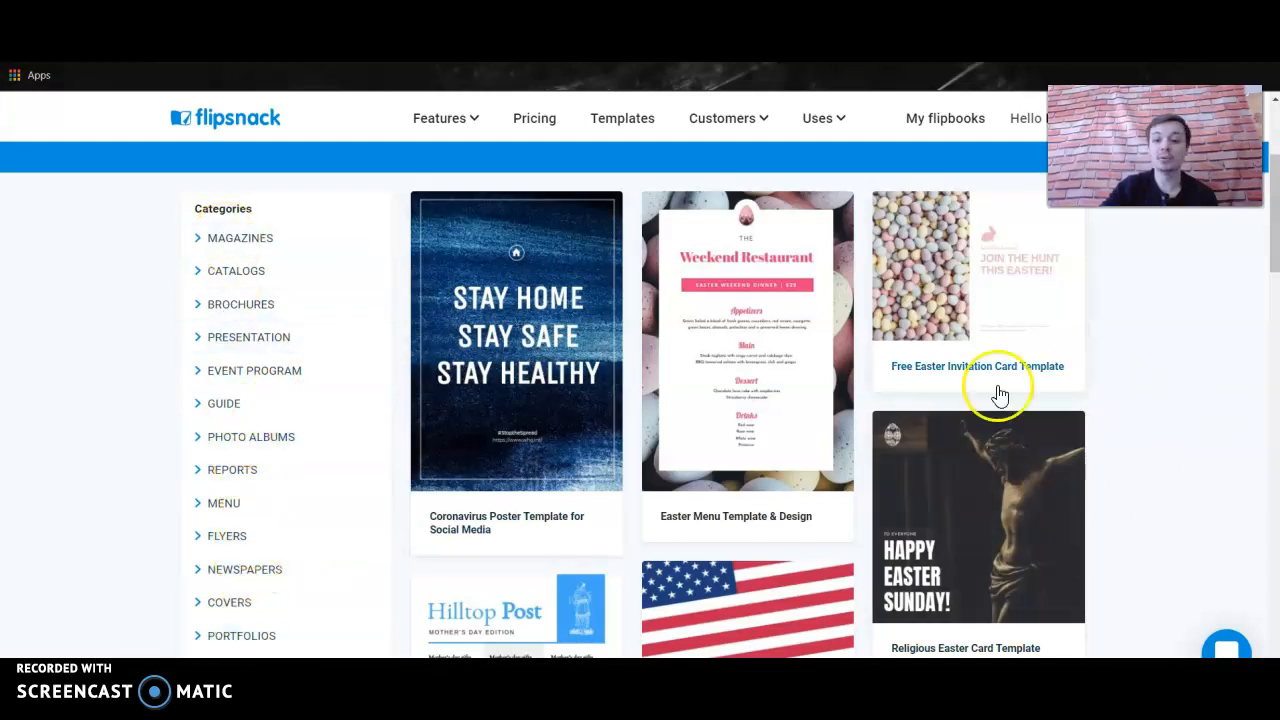
{"action": "scroll", "coordinate": [991, 480], "scroll_direction": "down", "scroll_amount": 10}
{"action": "scroll", "coordinate": [998, 481], "scroll_direction": "down", "scroll_amount": 10}
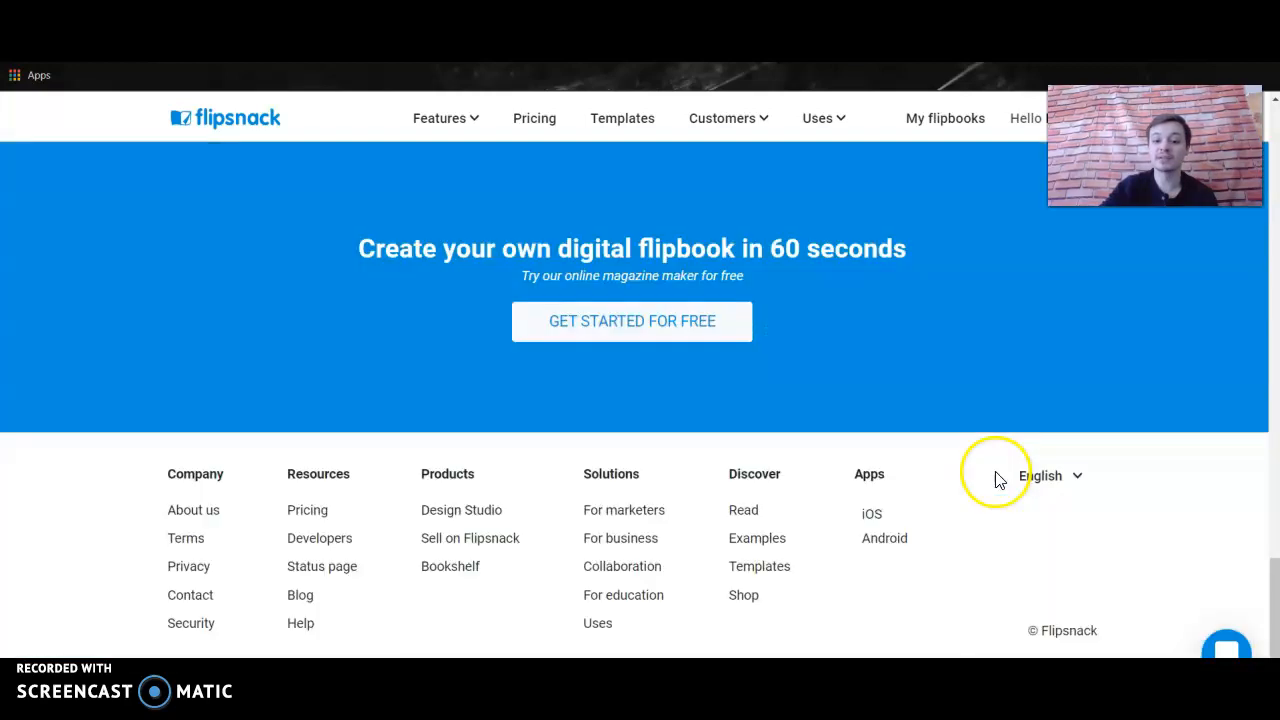
{"action": "scroll", "coordinate": [997, 477], "scroll_direction": "up", "scroll_amount": 5}
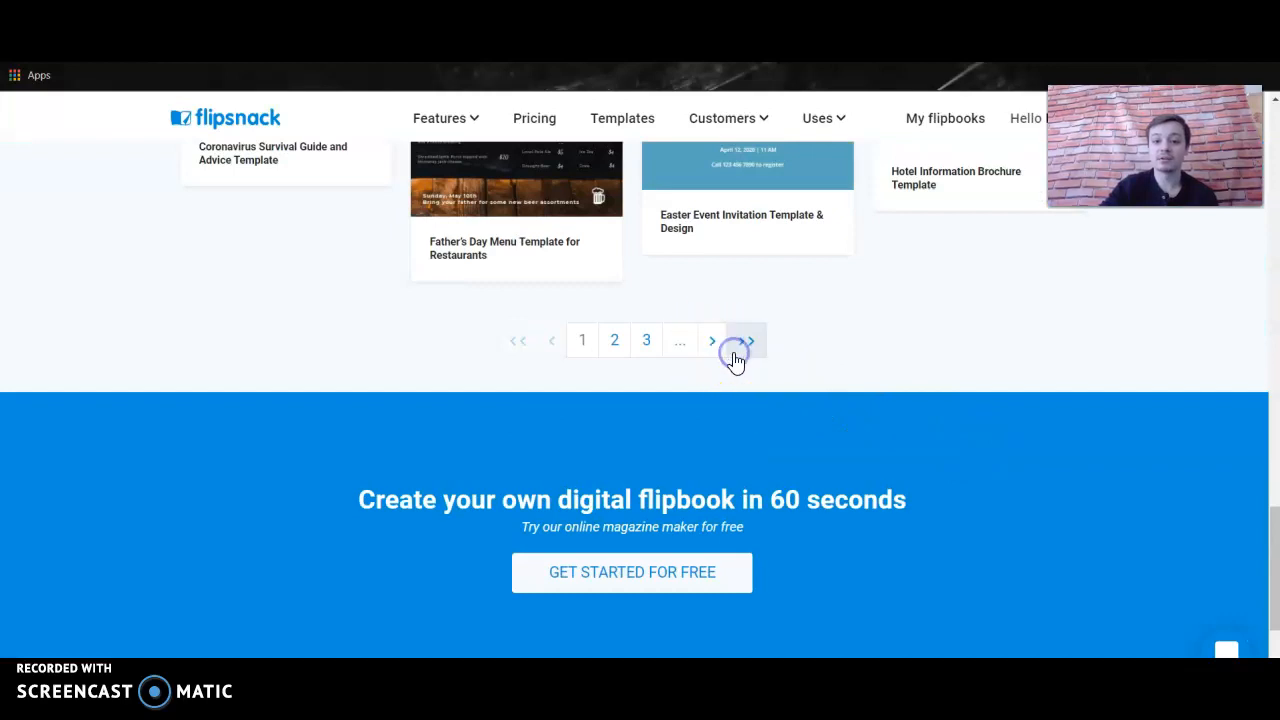
{"action": "scroll", "coordinate": [786, 430], "scroll_direction": "down", "scroll_amount": 15}
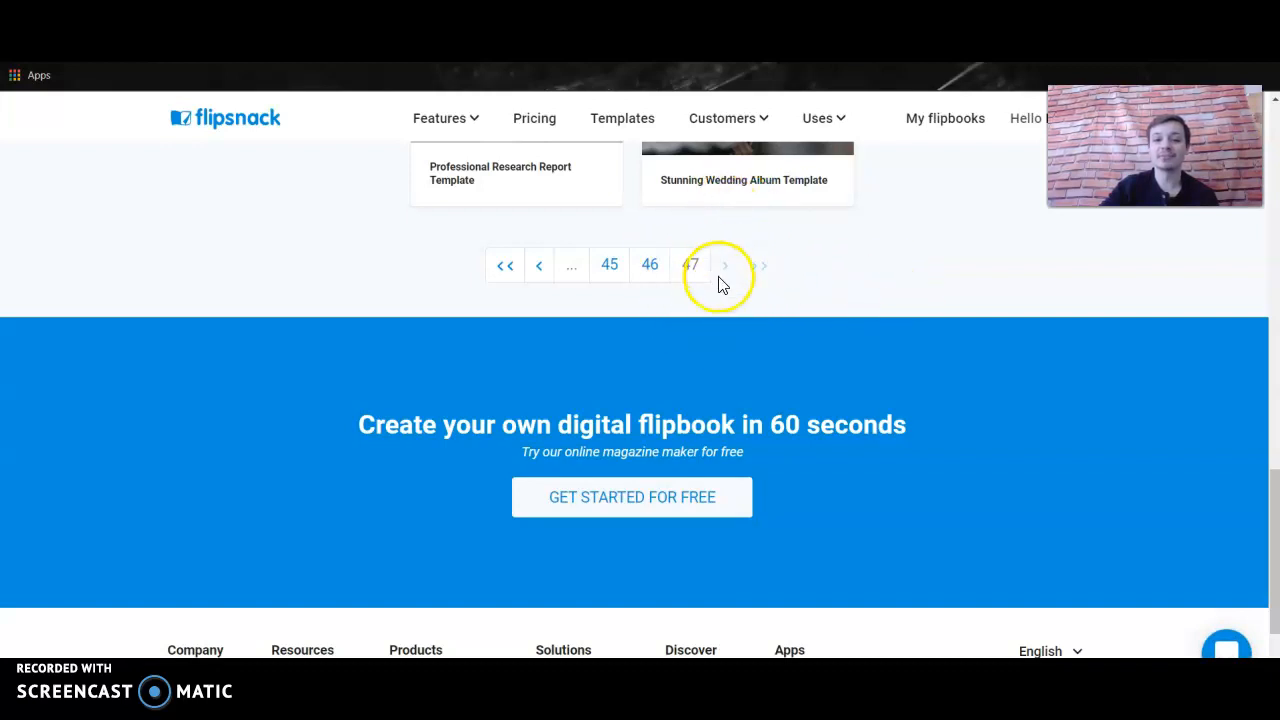
{"action": "scroll", "coordinate": [860, 295], "scroll_direction": "up", "scroll_amount": 1}
{"action": "scroll", "coordinate": [897, 307], "scroll_direction": "up", "scroll_amount": 20}
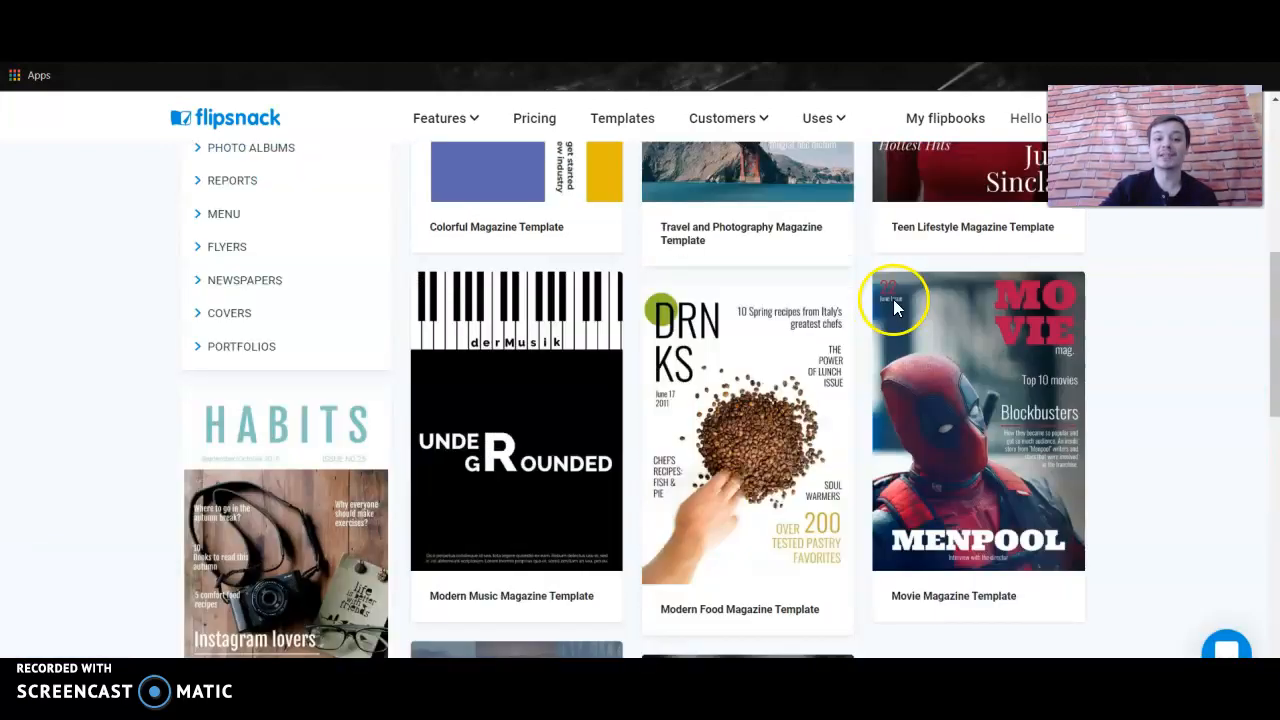
{"action": "scroll", "coordinate": [893, 305], "scroll_direction": "down", "scroll_amount": 3}
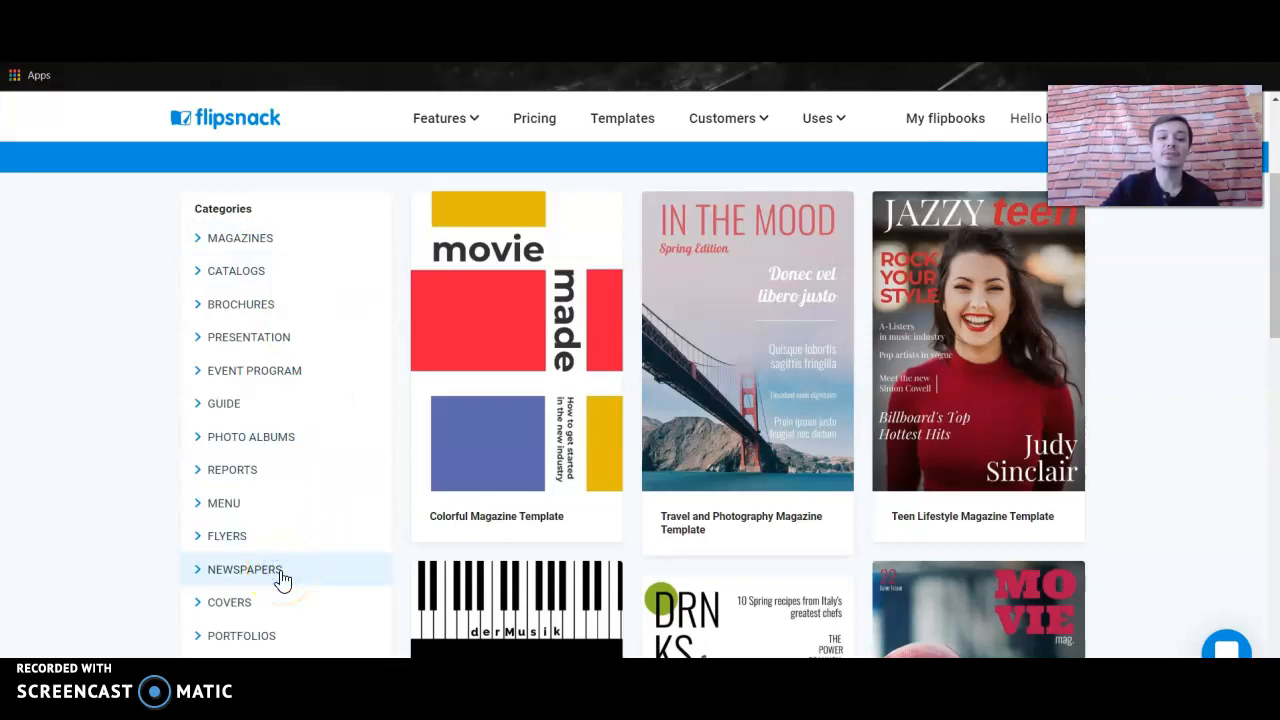
Filter the templates to the Newspapers category and look through the newspaper designs.
{"action": "left_click", "coordinate": [245, 569]}
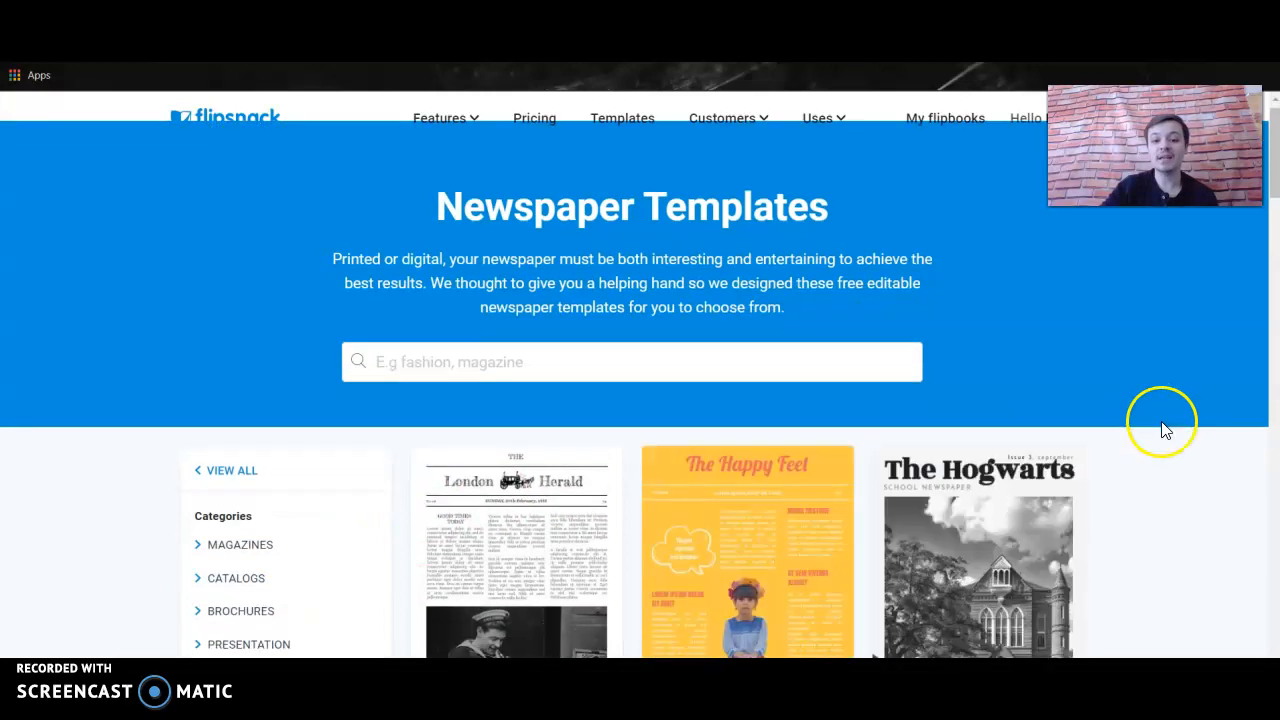
{"action": "scroll", "coordinate": [1160, 430], "scroll_direction": "down", "scroll_amount": 2}
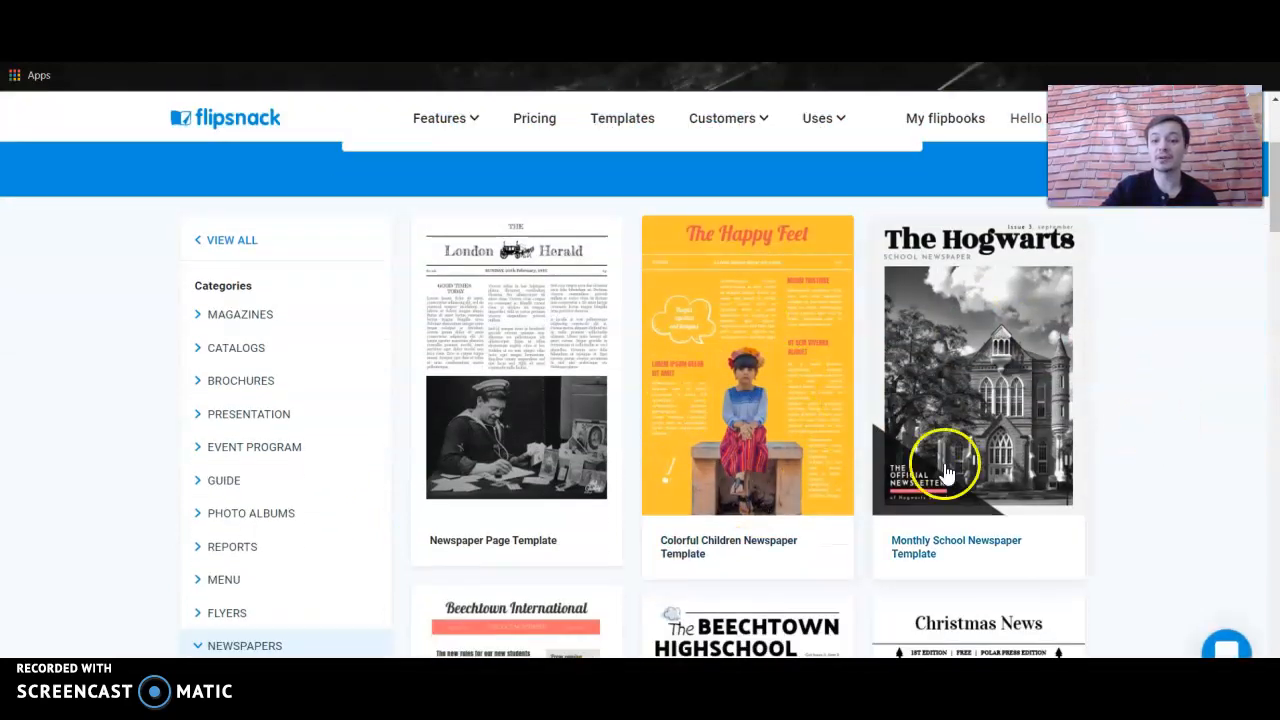
{"action": "scroll", "coordinate": [1213, 435], "scroll_direction": "down", "scroll_amount": 1}
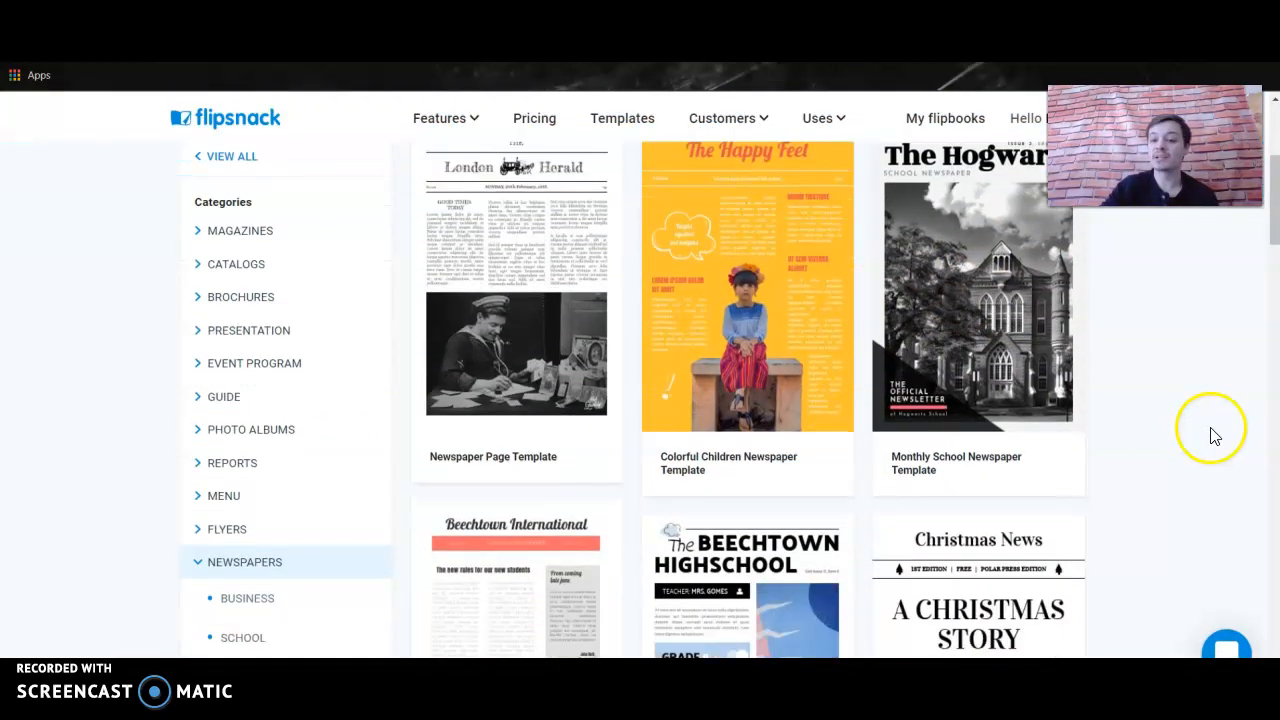
{"action": "scroll", "coordinate": [1213, 435], "scroll_direction": "up", "scroll_amount": 1}
{"action": "scroll", "coordinate": [1205, 460], "scroll_direction": "down", "scroll_amount": 5}
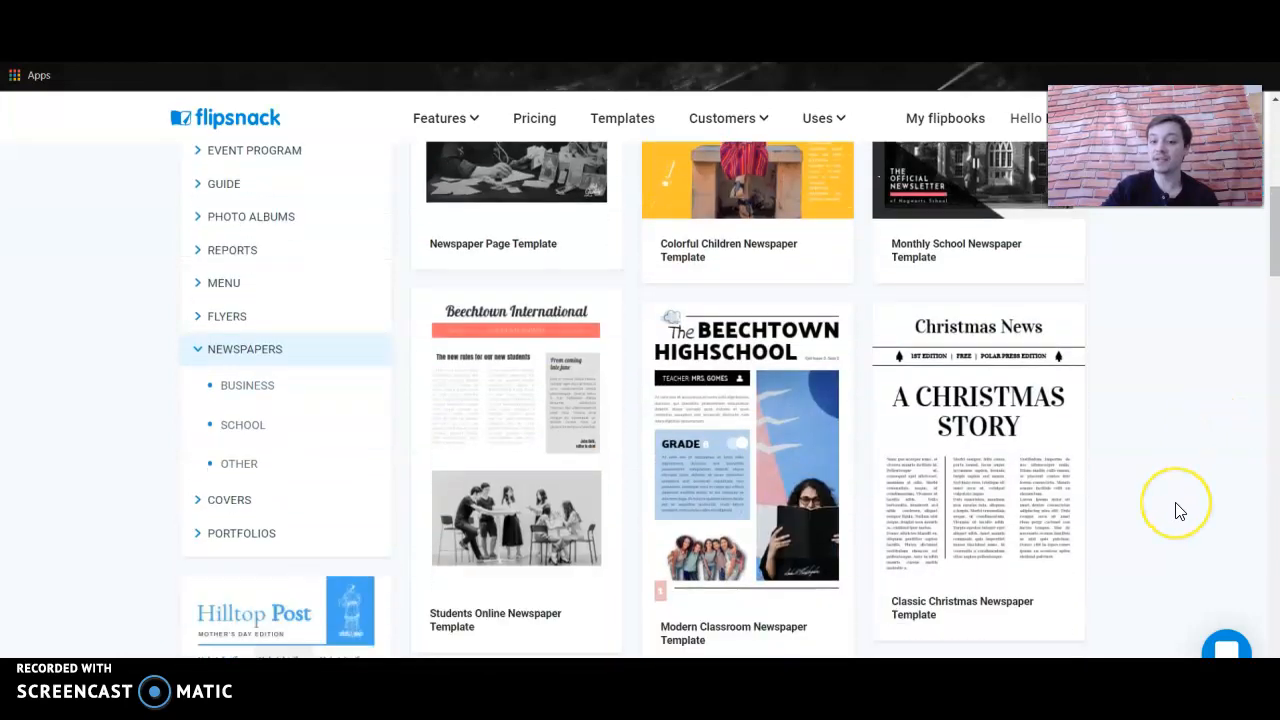
{"action": "scroll", "coordinate": [1180, 512], "scroll_direction": "down", "scroll_amount": 5}
{"action": "scroll", "coordinate": [1180, 512], "scroll_direction": "up", "scroll_amount": 8}
{"action": "scroll", "coordinate": [1180, 512], "scroll_direction": "up", "scroll_amount": 3}
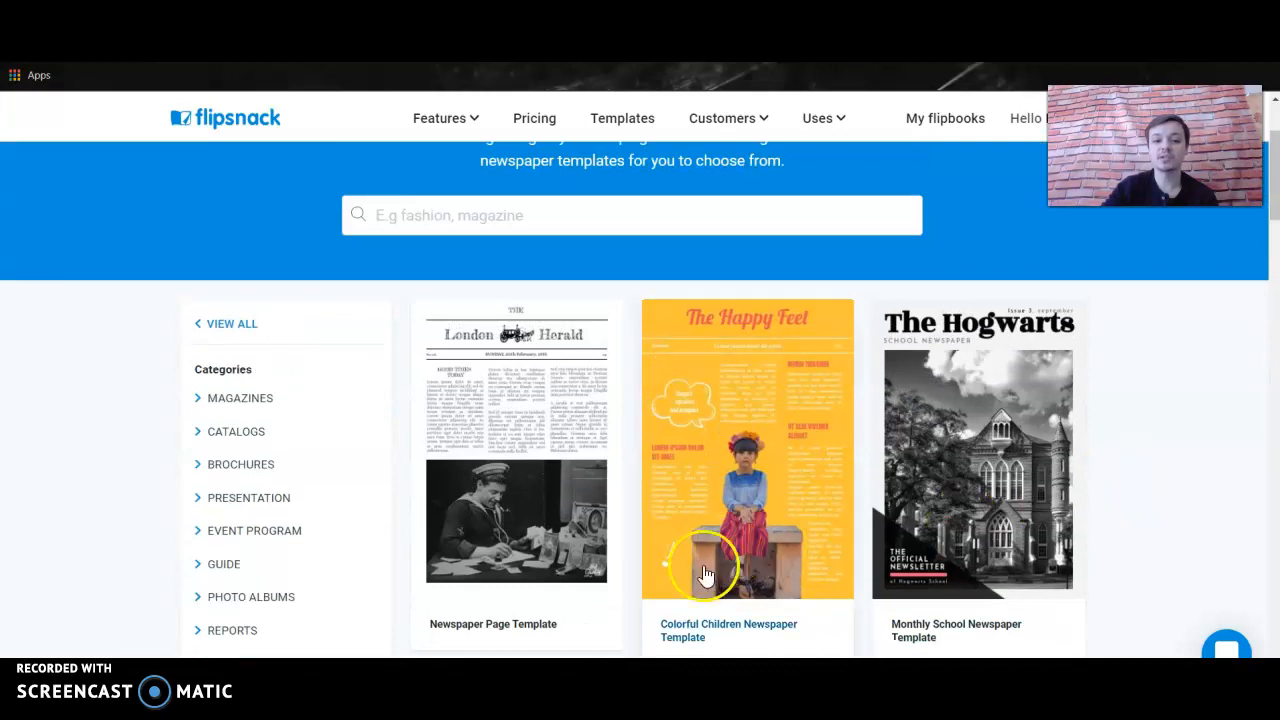
Preview the pages of the Newspaper Page Template and start a new flipbook from it.
{"action": "left_click", "coordinate": [539, 430]}
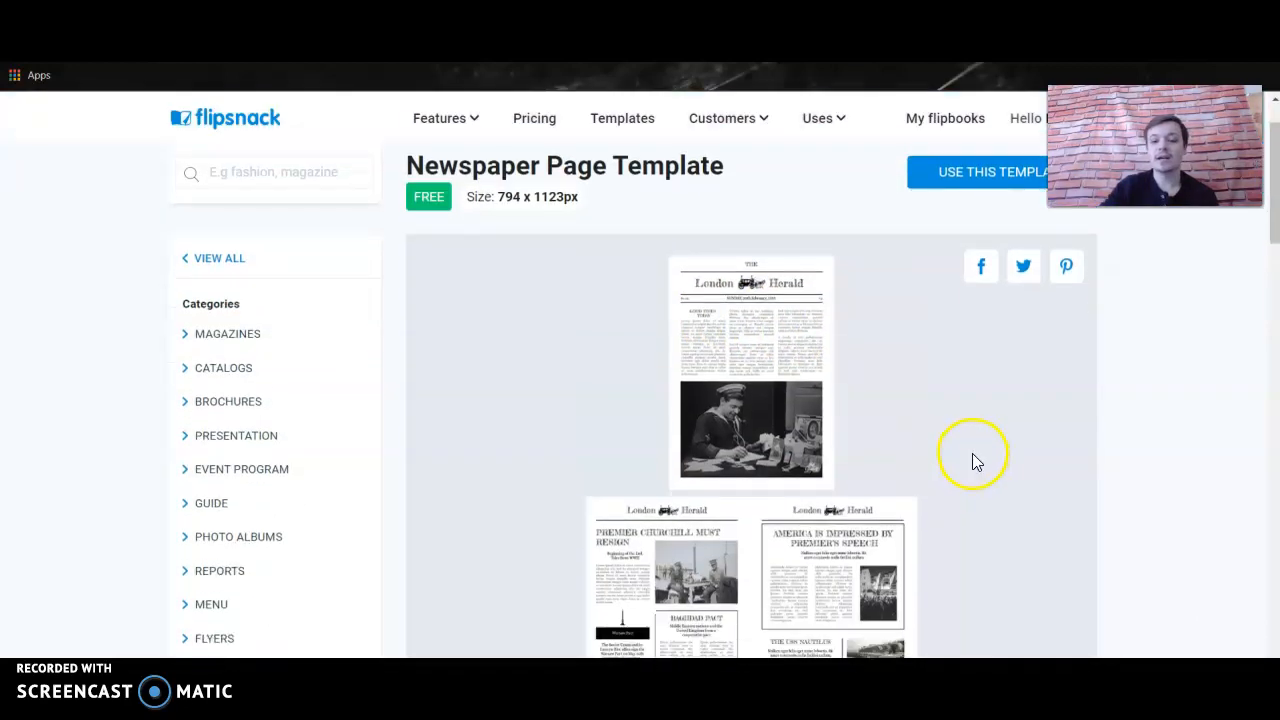
{"action": "scroll", "coordinate": [975, 458], "scroll_direction": "down", "scroll_amount": 6}
{"action": "scroll", "coordinate": [975, 460], "scroll_direction": "up", "scroll_amount": 4}
{"action": "scroll", "coordinate": [976, 461], "scroll_direction": "up", "scroll_amount": 2}
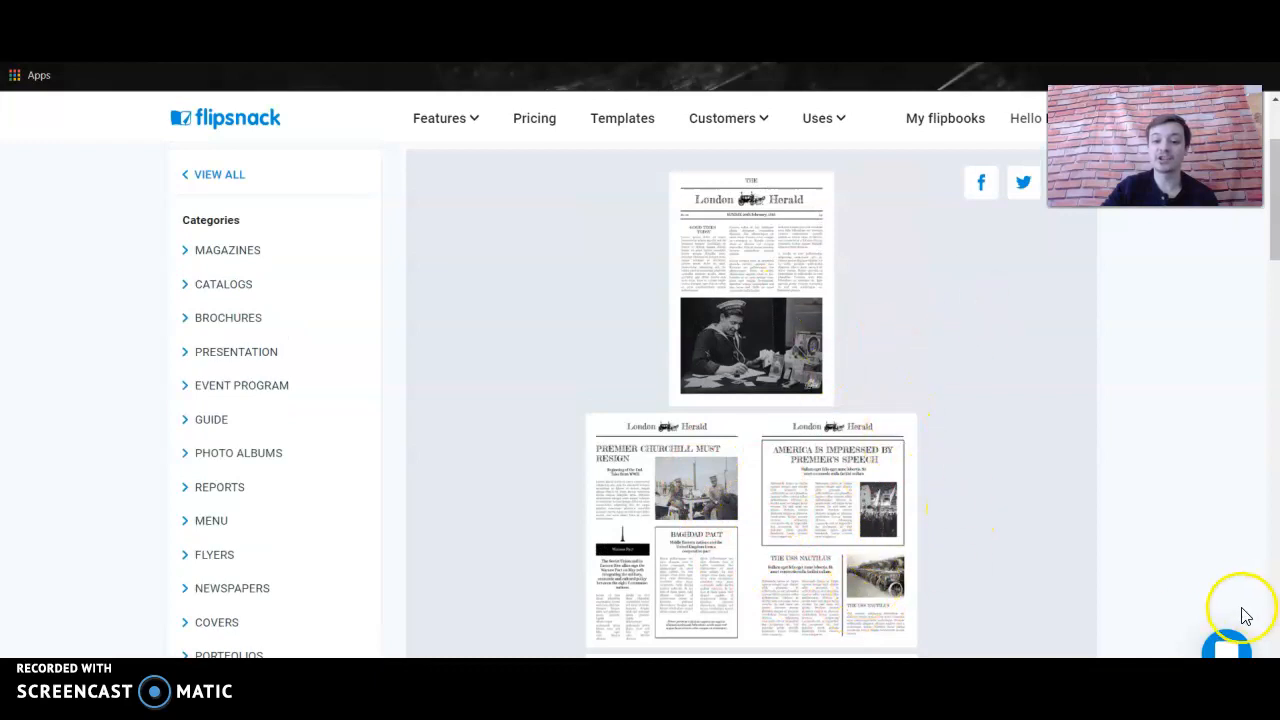
{"action": "scroll", "coordinate": [986, 449], "scroll_direction": "up", "scroll_amount": 2}
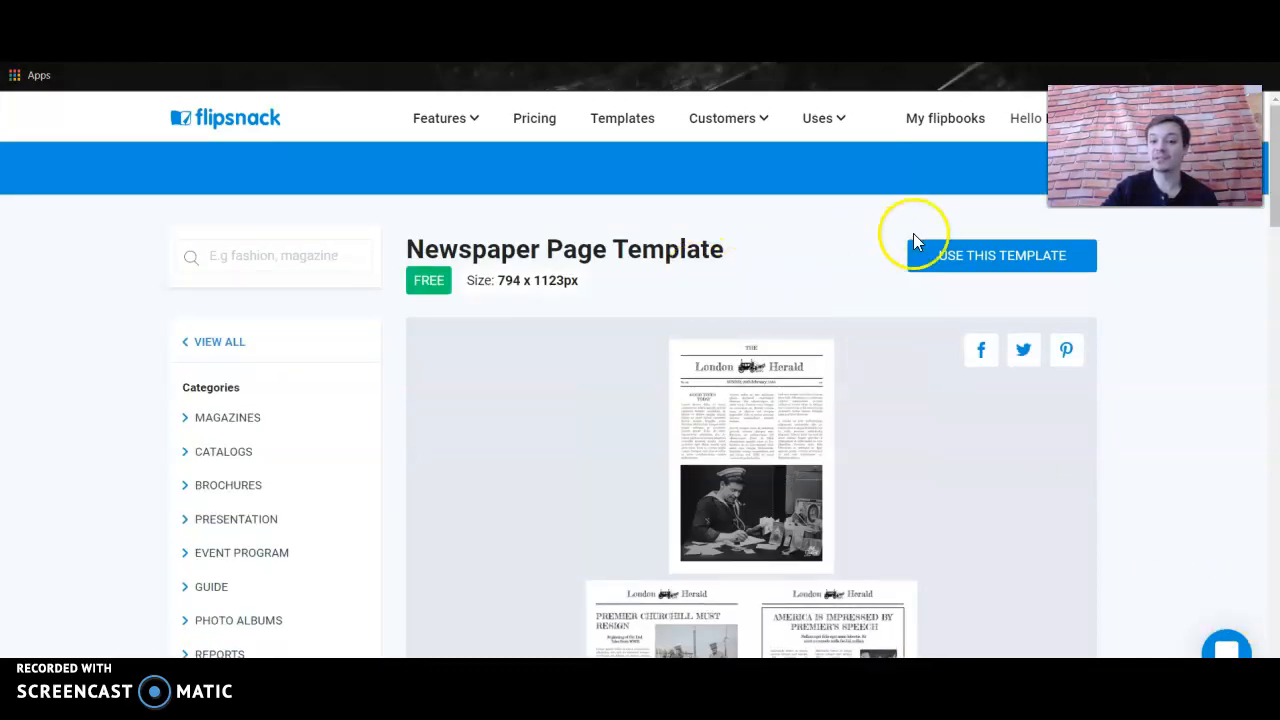
{"action": "left_click", "coordinate": [1045, 262]}
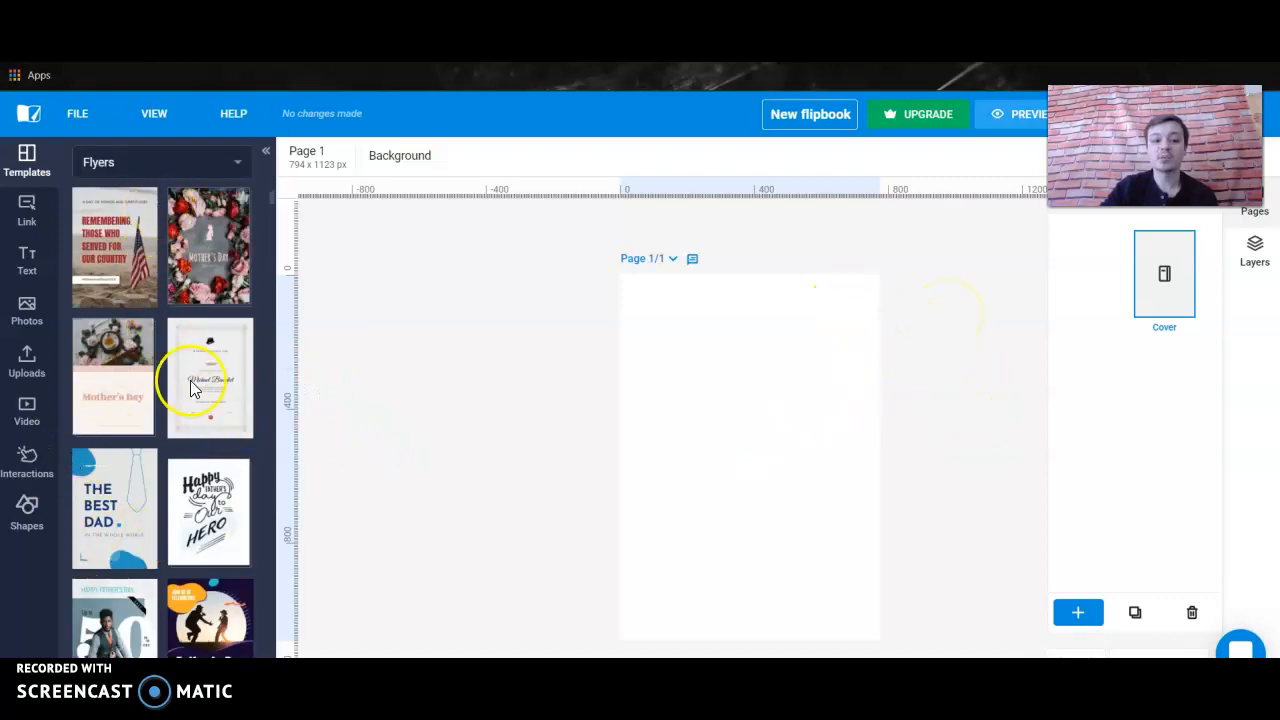
Look over the template categories available in the flipbook editor, leaving Flyers selected.
{"action": "left_click", "coordinate": [218, 198]}
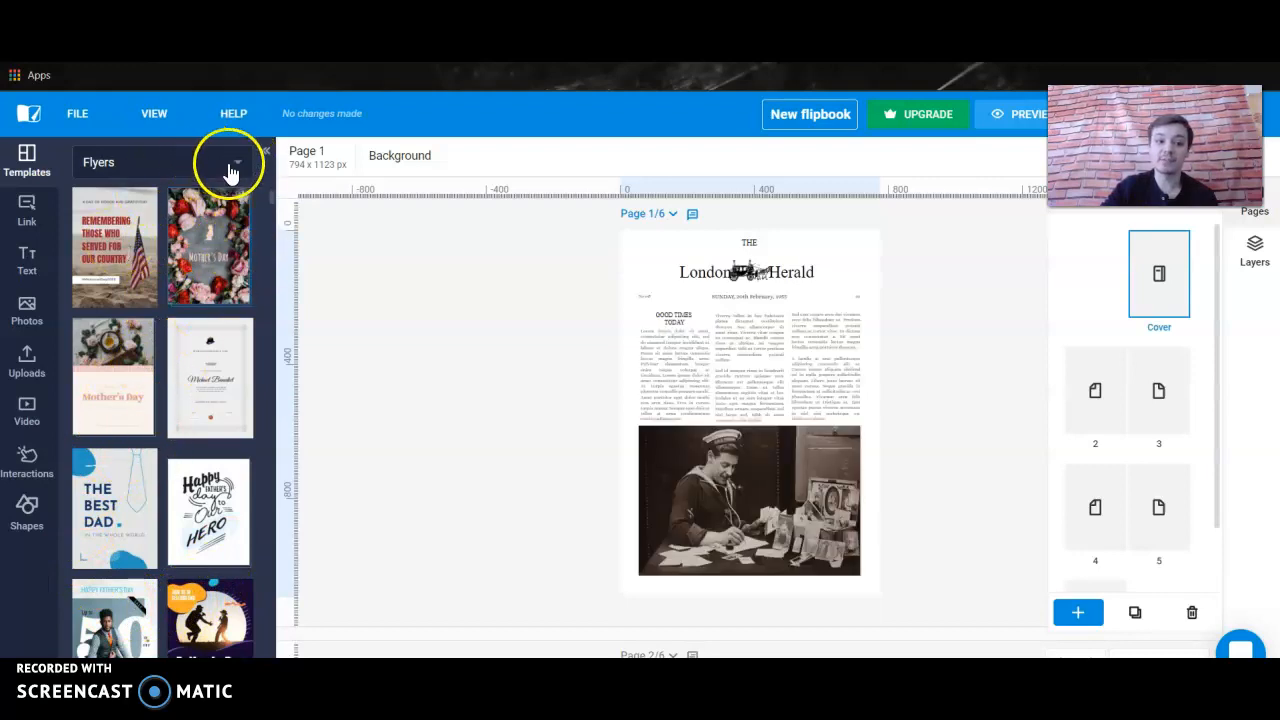
{"action": "left_click", "coordinate": [239, 164]}
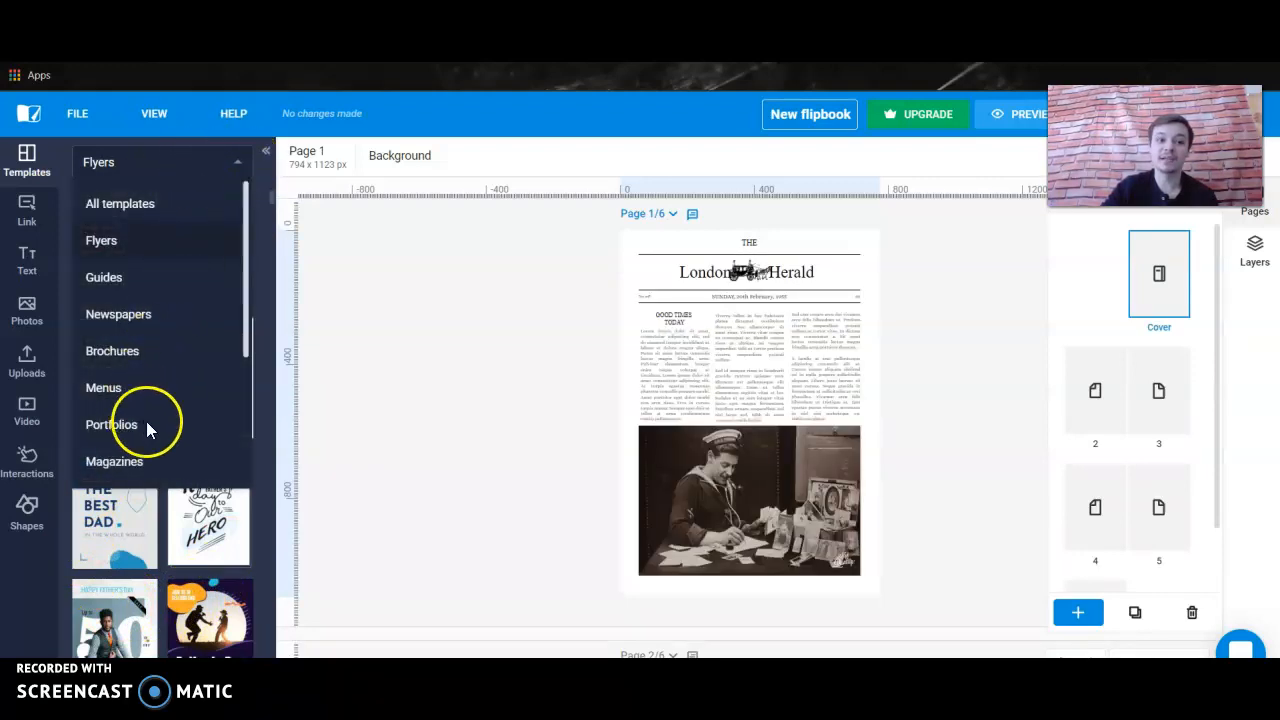
{"action": "left_click", "coordinate": [493, 393]}
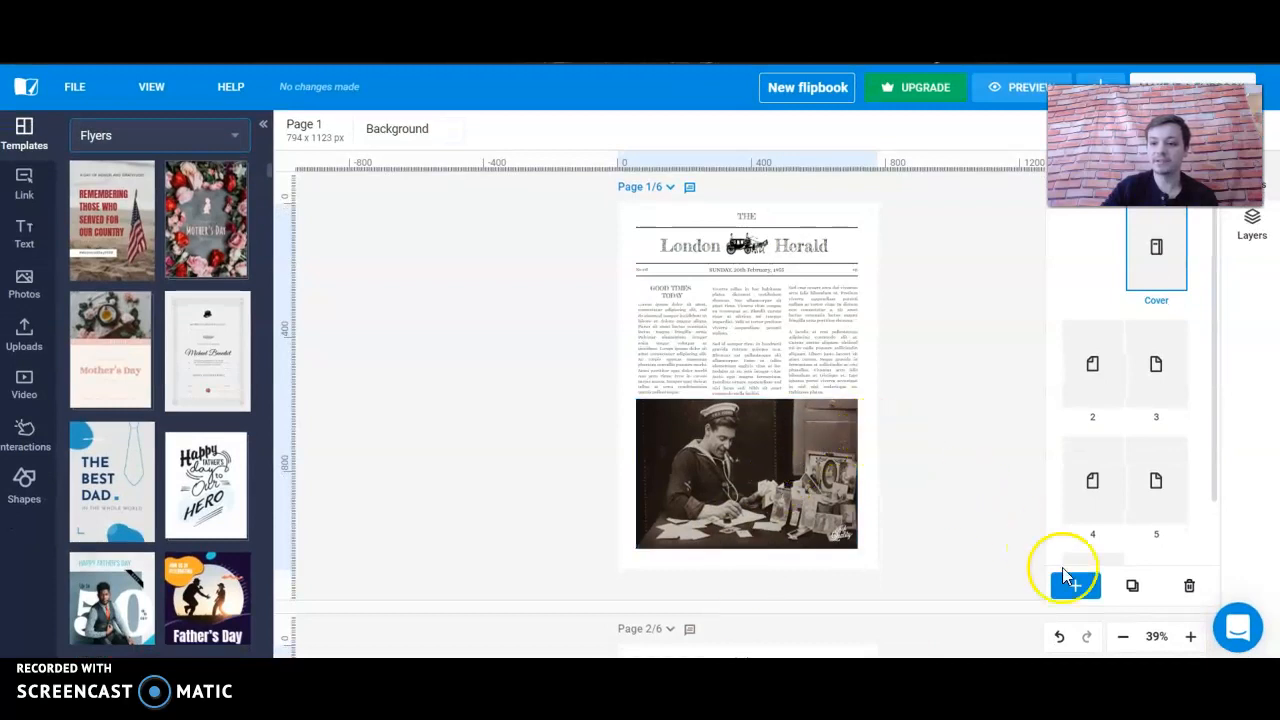
Open the "THE" text line above the London Herald masthead on the cover and try editing its text.
{"action": "left_click", "coordinate": [1190, 636]}
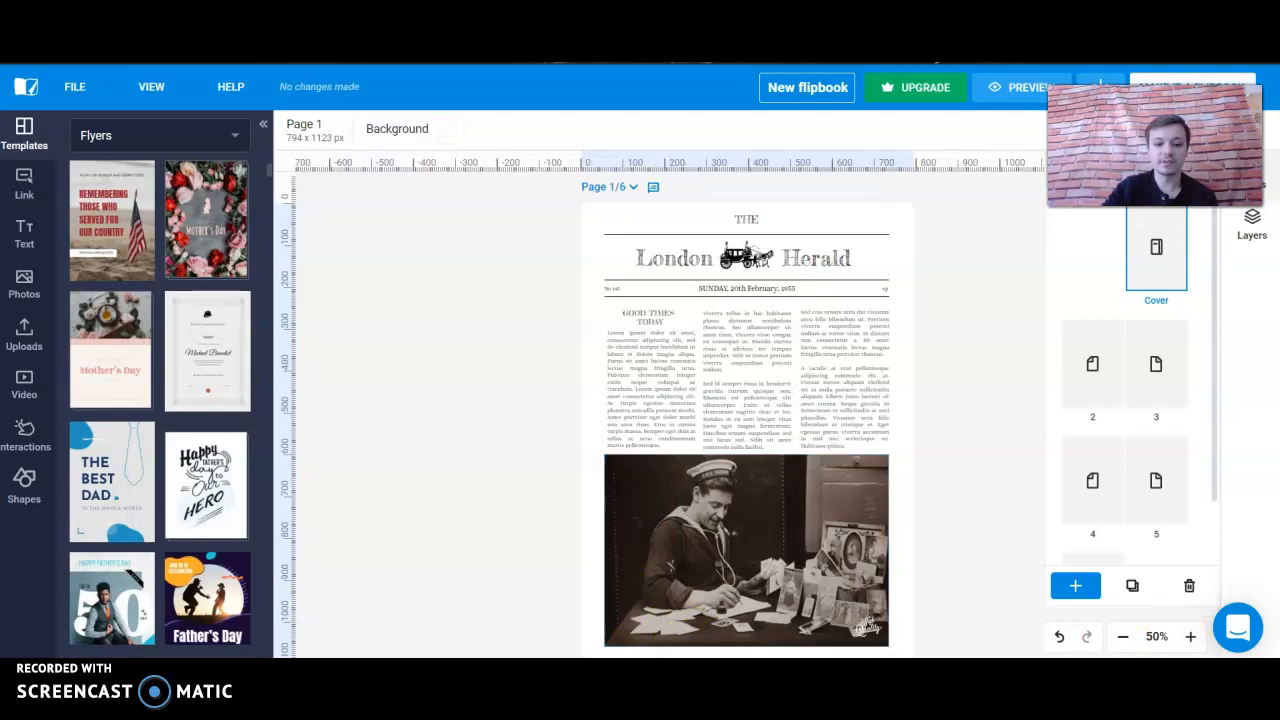
{"action": "left_click", "coordinate": [1187, 638]}
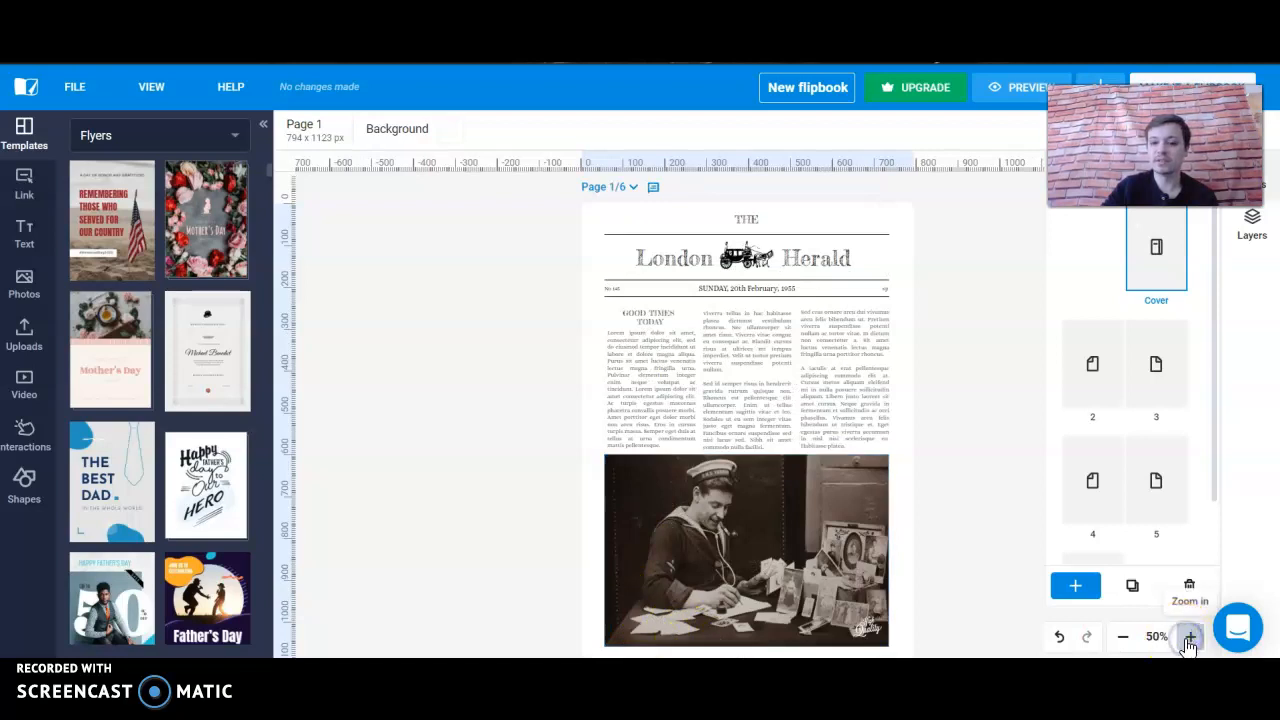
{"action": "left_click", "coordinate": [1189, 638]}
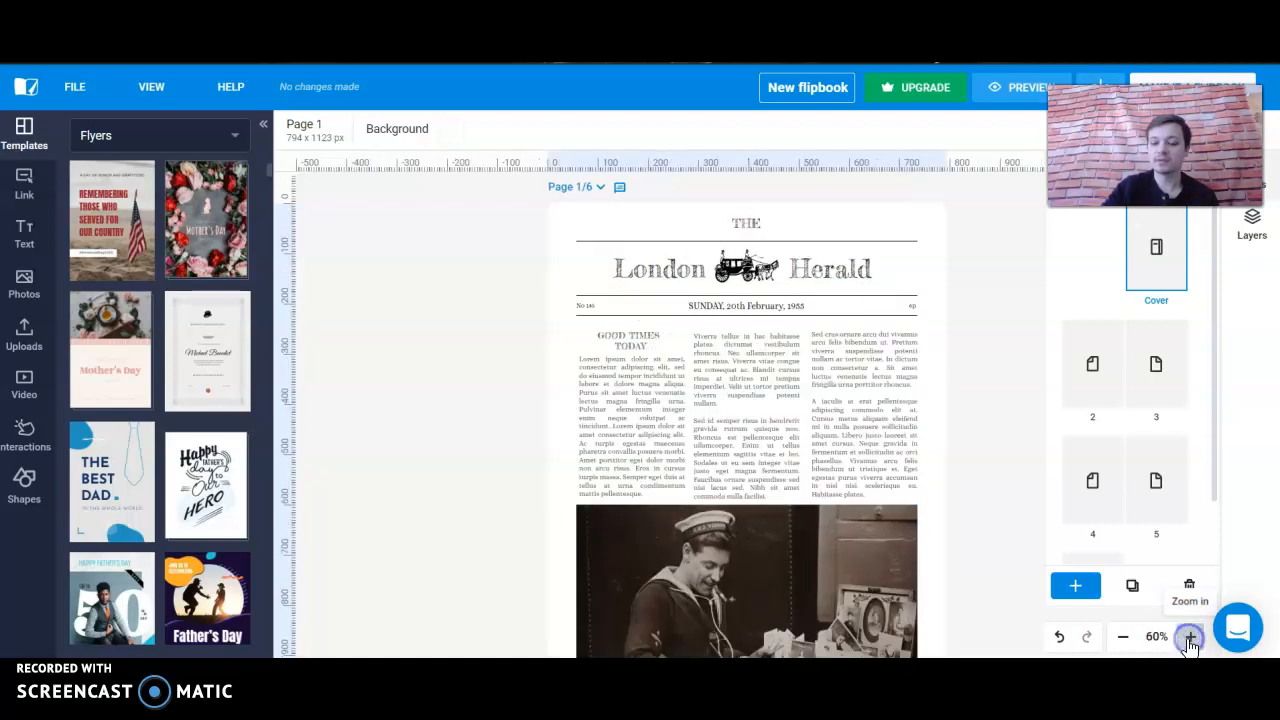
{"action": "left_click", "coordinate": [1189, 638]}
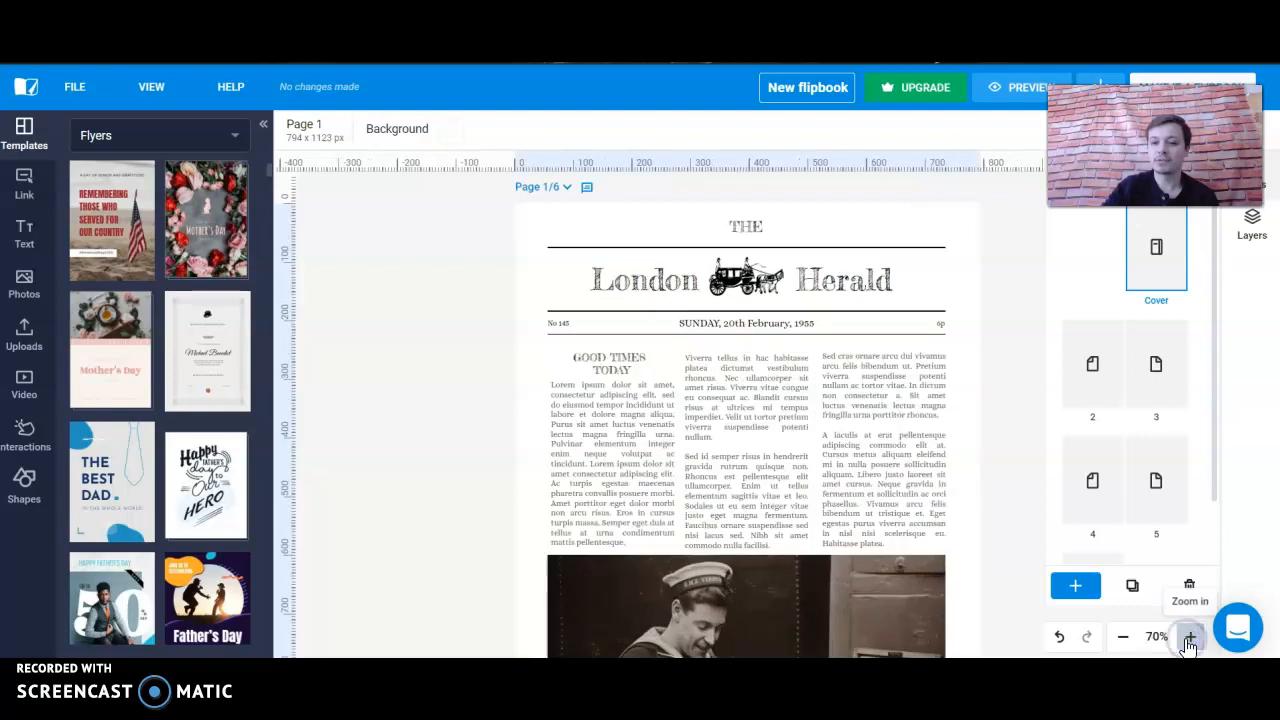
{"action": "left_click", "coordinate": [1189, 638]}
{"action": "left_click", "coordinate": [1189, 638]}
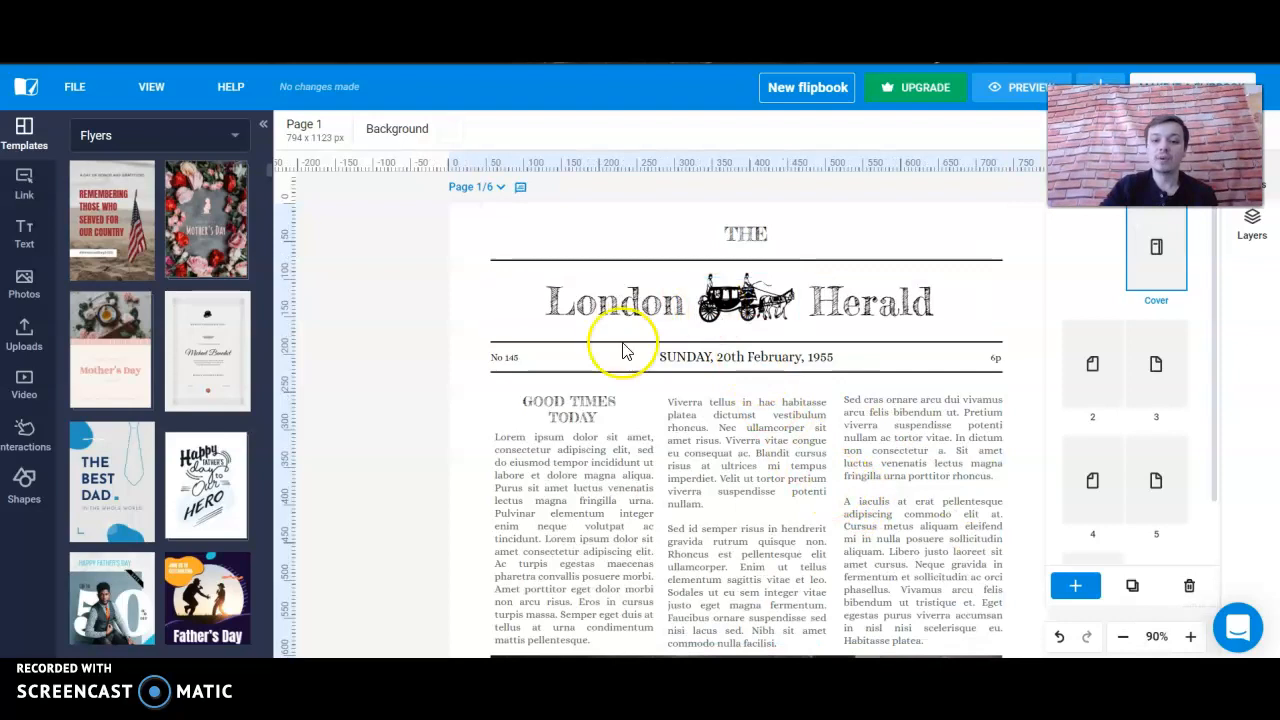
{"action": "left_click", "coordinate": [755, 234]}
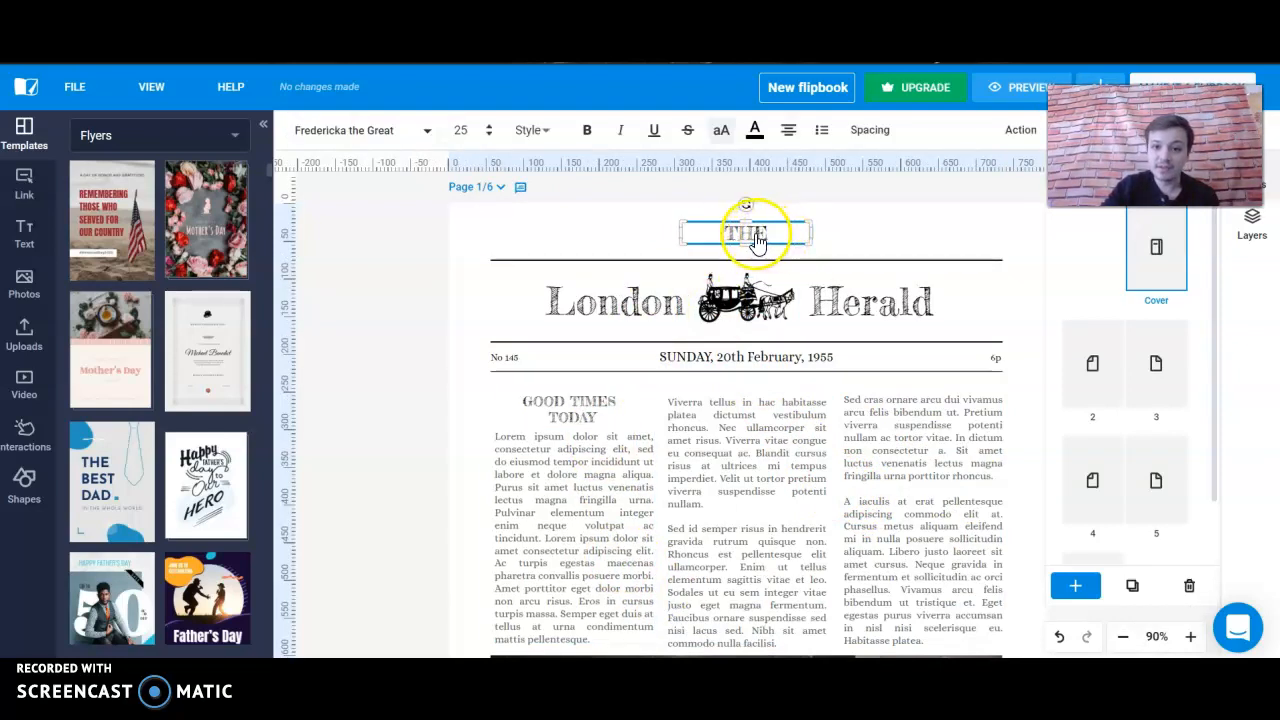
{"action": "double_click", "coordinate": [750, 238]}
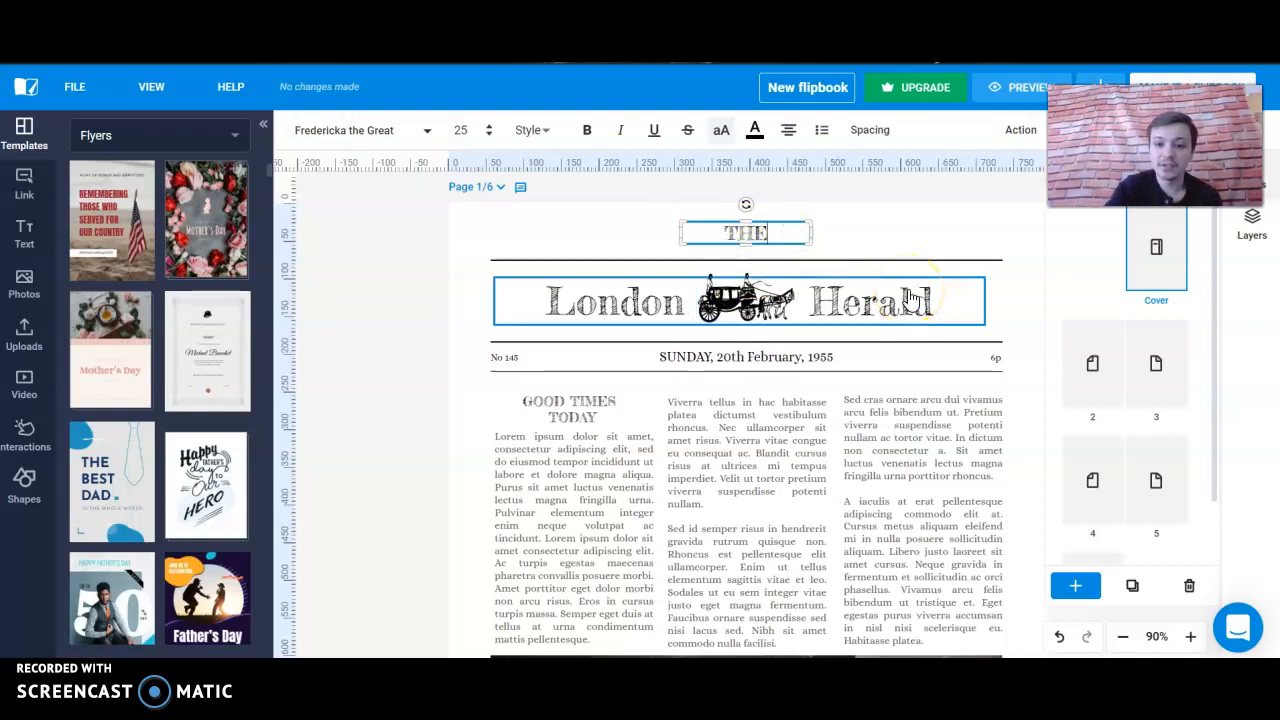
{"action": "key", "text": "BackSpace"}
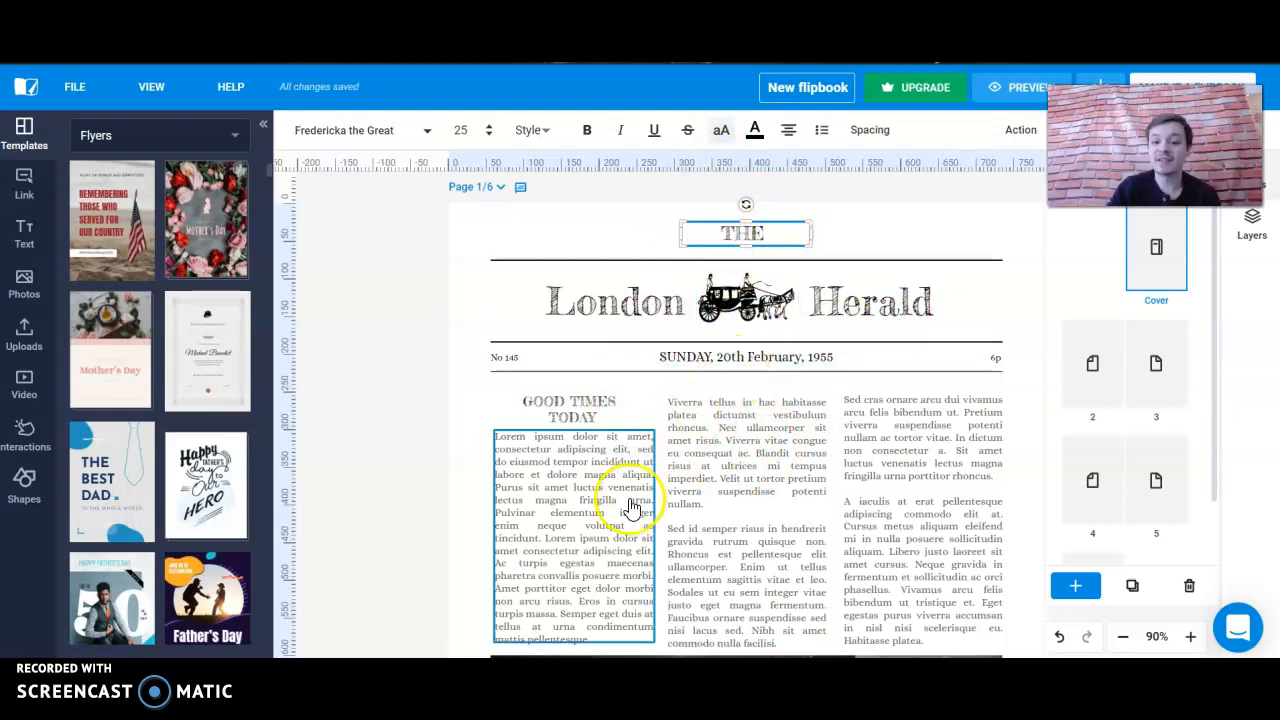
Open the body text below the "Good Times Today" heading on the cover for editing.
{"action": "left_click", "coordinate": [600, 517]}
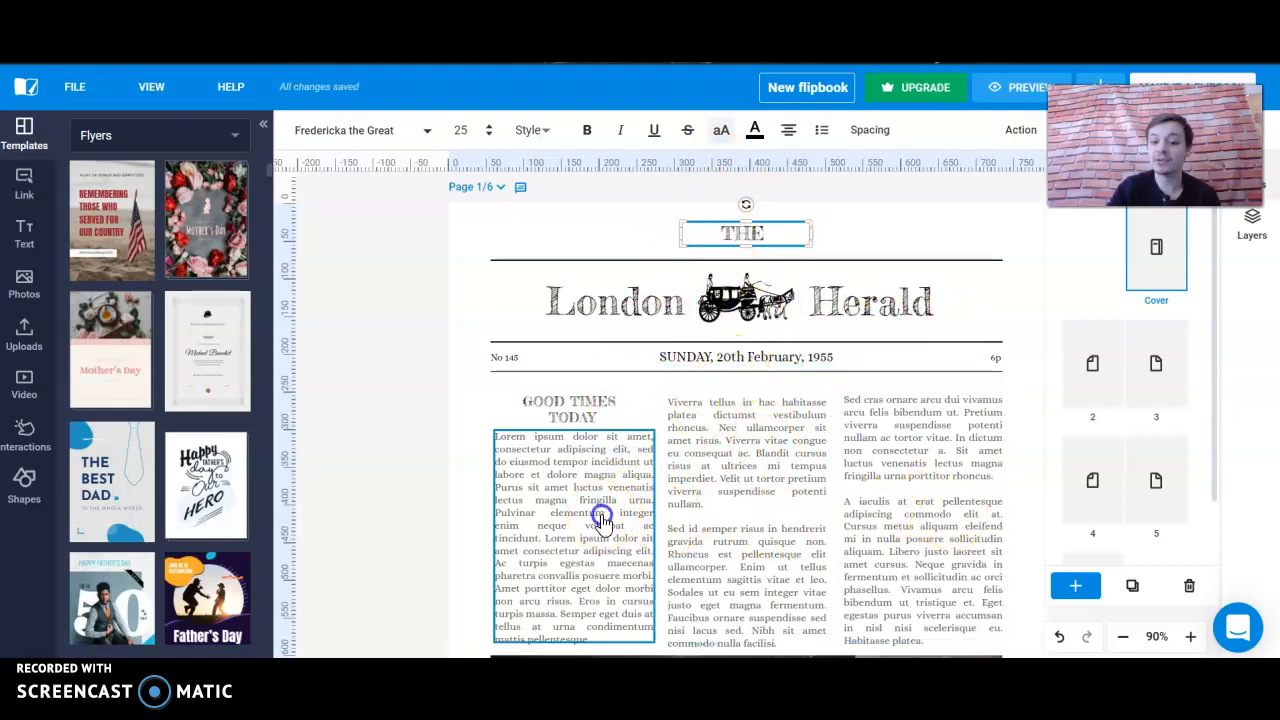
{"action": "left_click", "coordinate": [564, 456]}
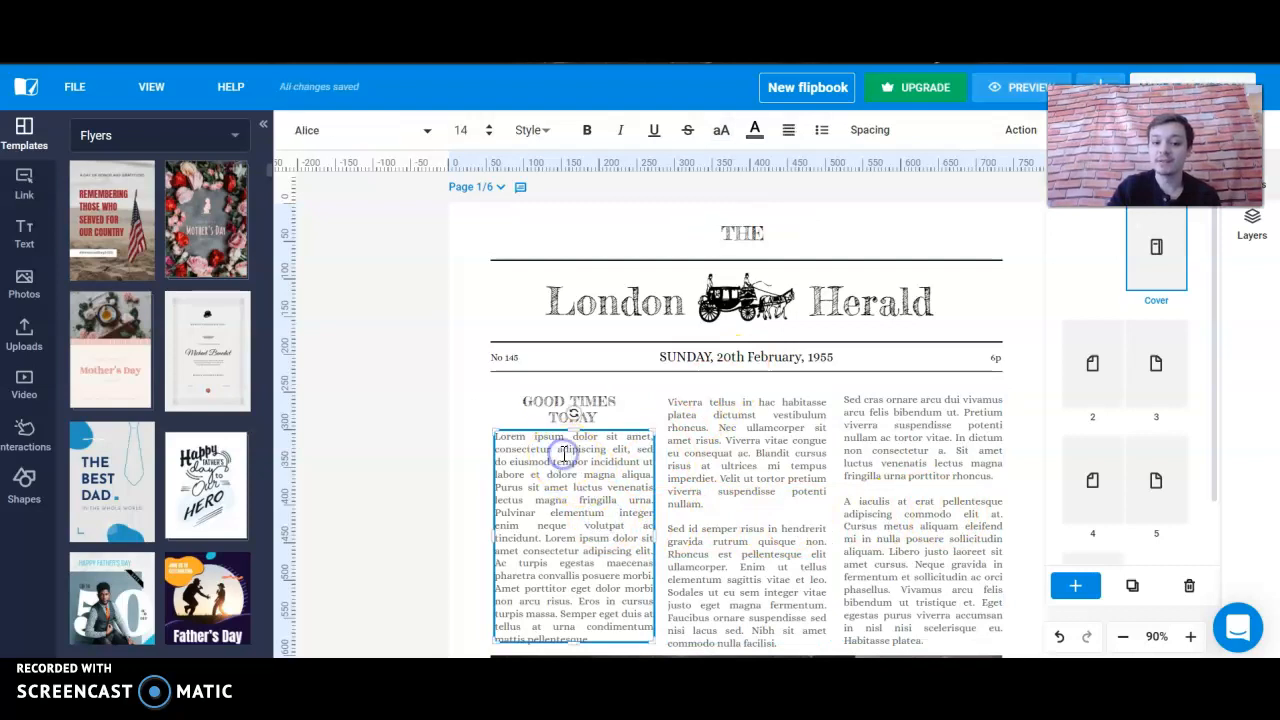
{"action": "left_click", "coordinate": [557, 447]}
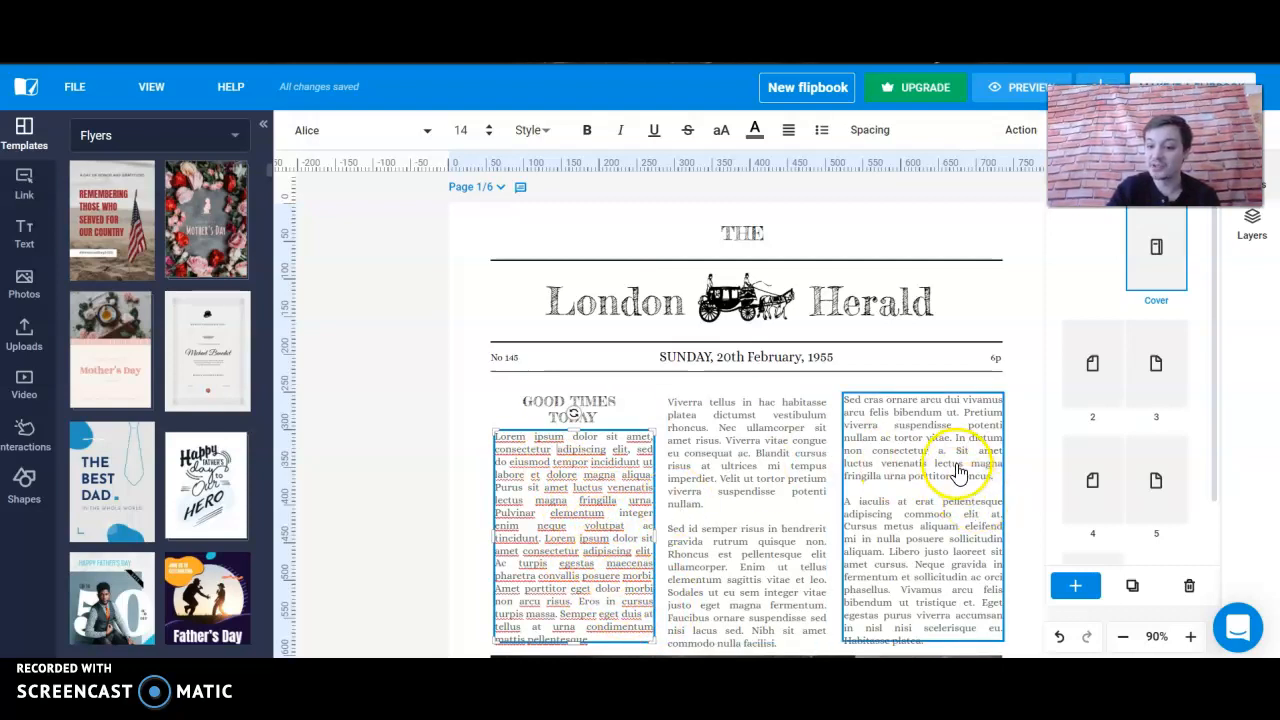
Look through the articles and photos on the newspaper's pages from the cover to page 5, and return to the cover.
{"action": "scroll", "coordinate": [958, 470], "scroll_direction": "down", "scroll_amount": 2}
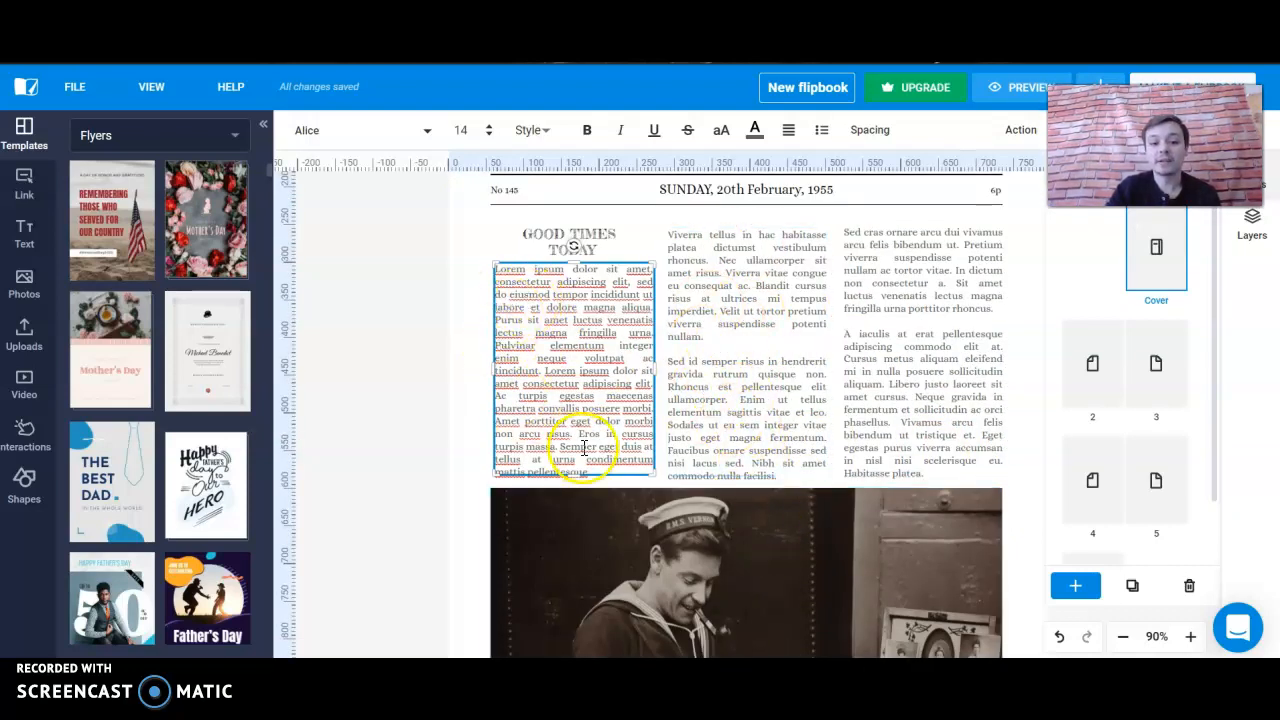
{"action": "scroll", "coordinate": [843, 343], "scroll_direction": "down", "scroll_amount": 4}
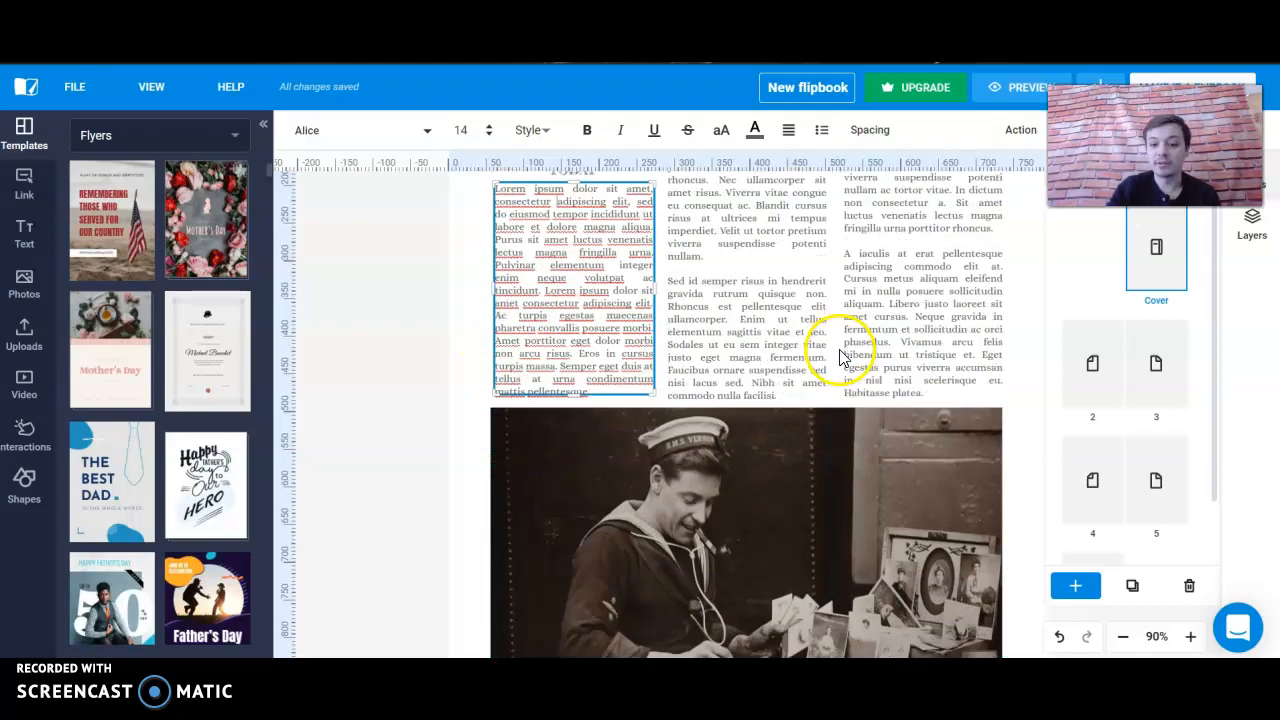
{"action": "scroll", "coordinate": [843, 414], "scroll_direction": "down", "scroll_amount": 5}
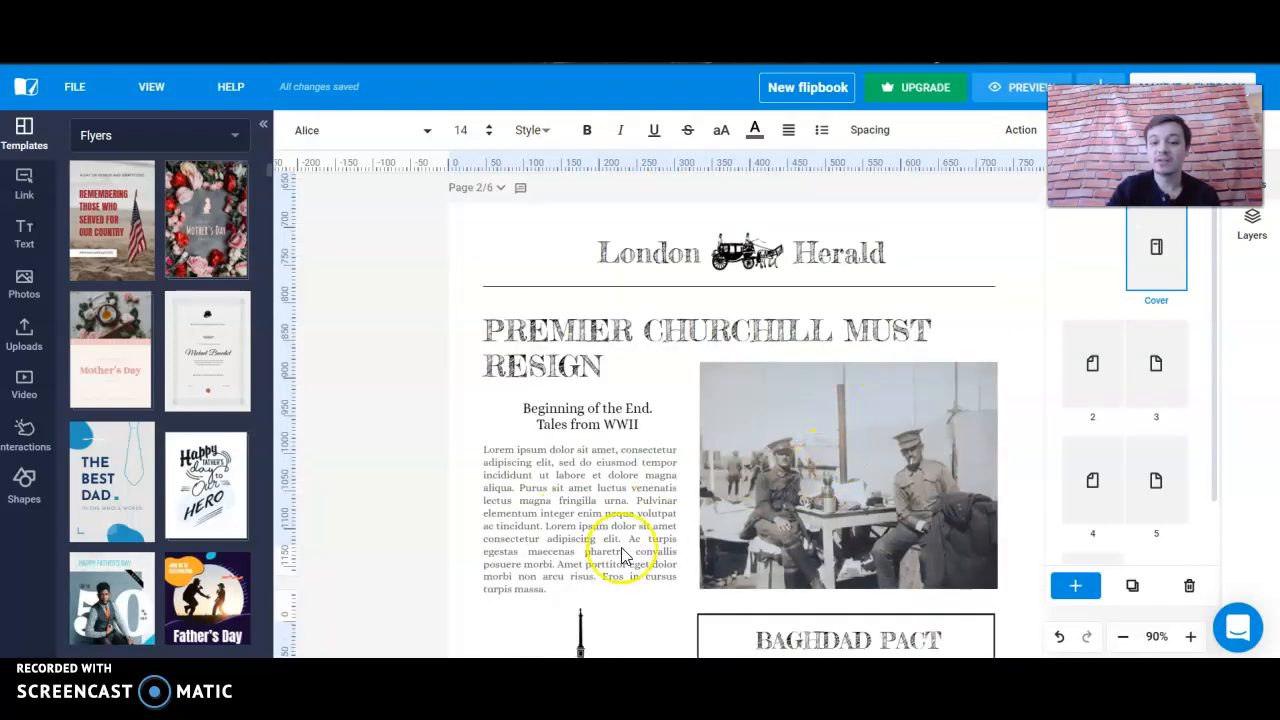
{"action": "left_click", "coordinate": [628, 471]}
{"action": "scroll", "coordinate": [828, 520], "scroll_direction": "down", "scroll_amount": 4}
{"action": "scroll", "coordinate": [828, 520], "scroll_direction": "down", "scroll_amount": 12}
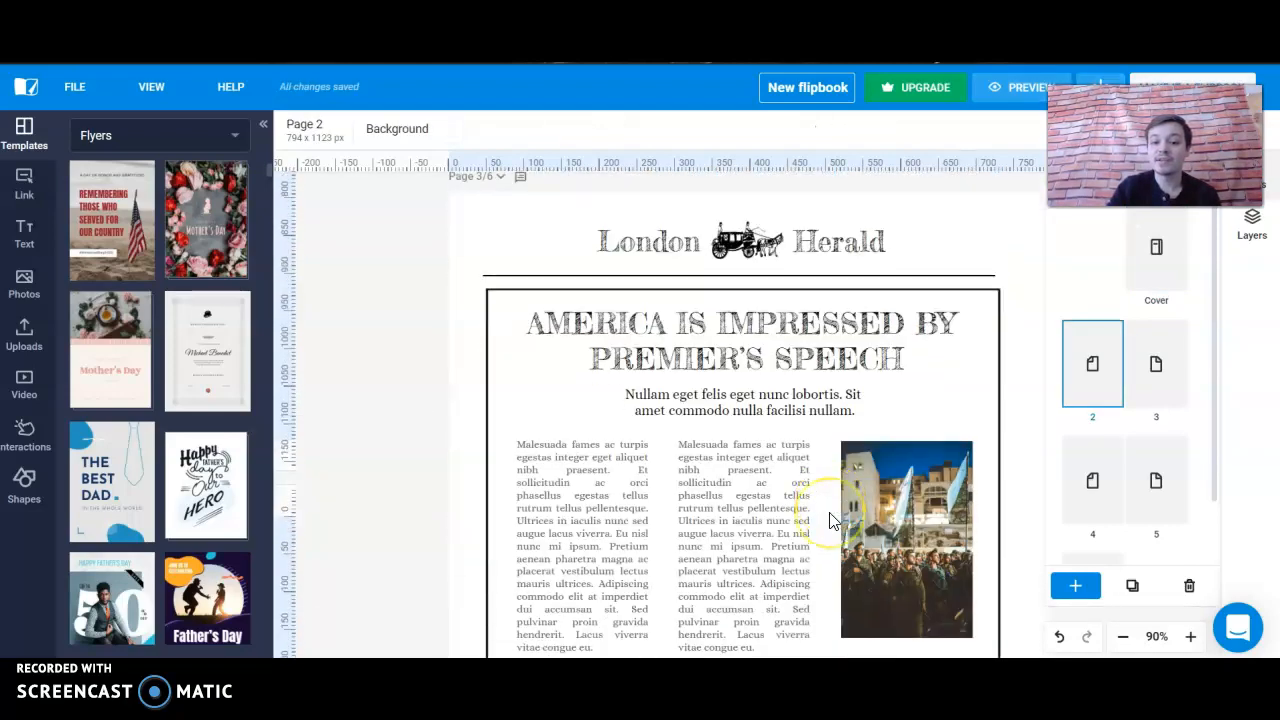
{"action": "scroll", "coordinate": [828, 520], "scroll_direction": "down", "scroll_amount": 10}
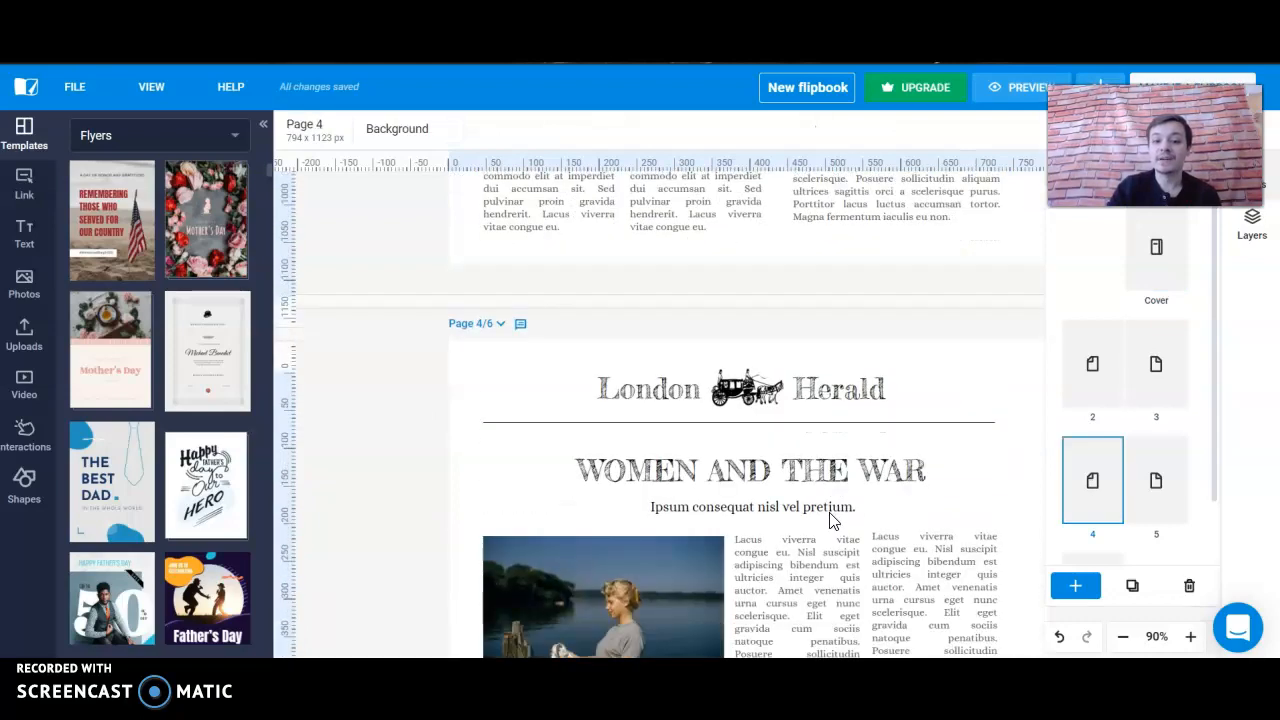
{"action": "scroll", "coordinate": [828, 520], "scroll_direction": "down", "scroll_amount": 10}
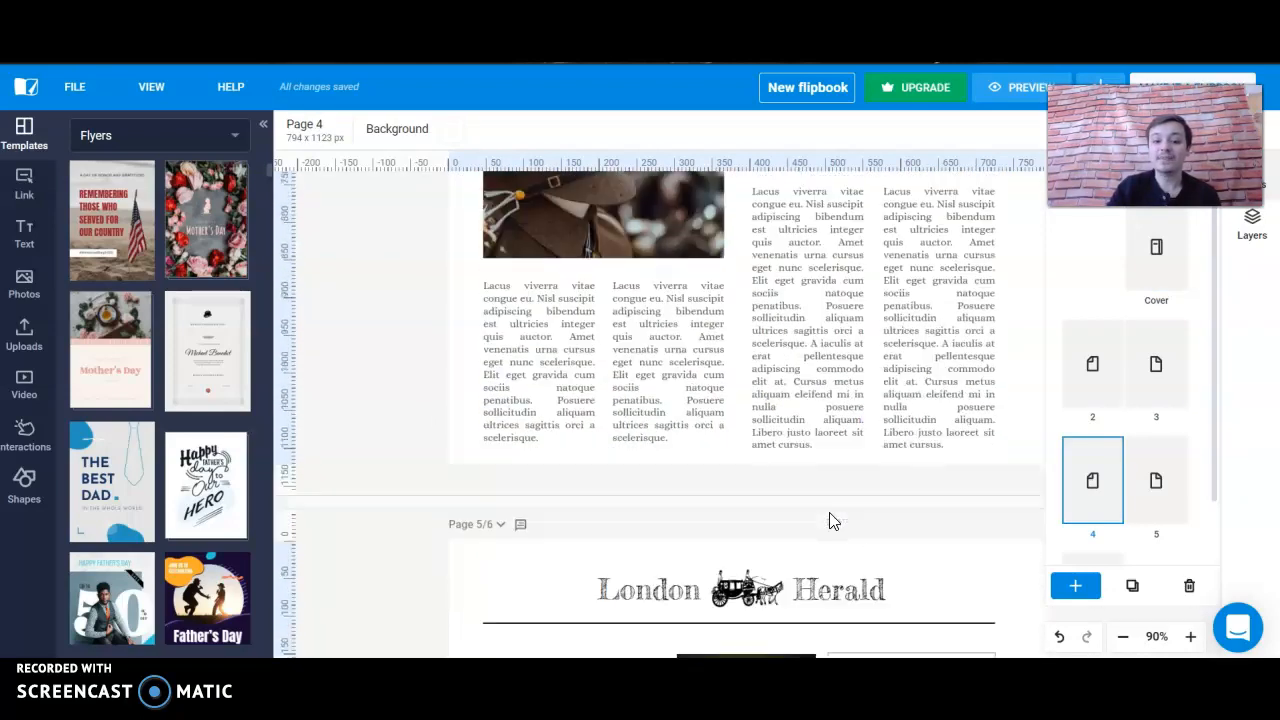
{"action": "scroll", "coordinate": [830, 520], "scroll_direction": "up", "scroll_amount": 20}
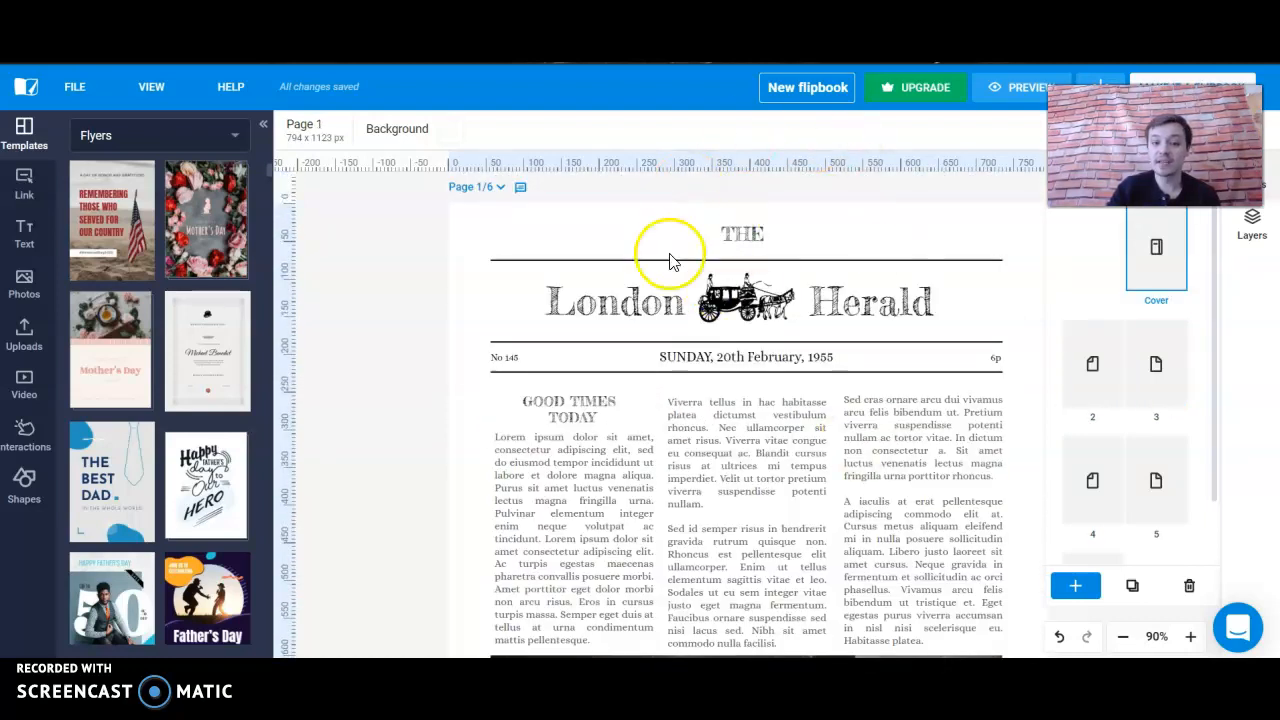
Look over the file commands and the download formats, try PDF - Print as the file type, and close the download options without downloading.
{"action": "left_click", "coordinate": [80, 92]}
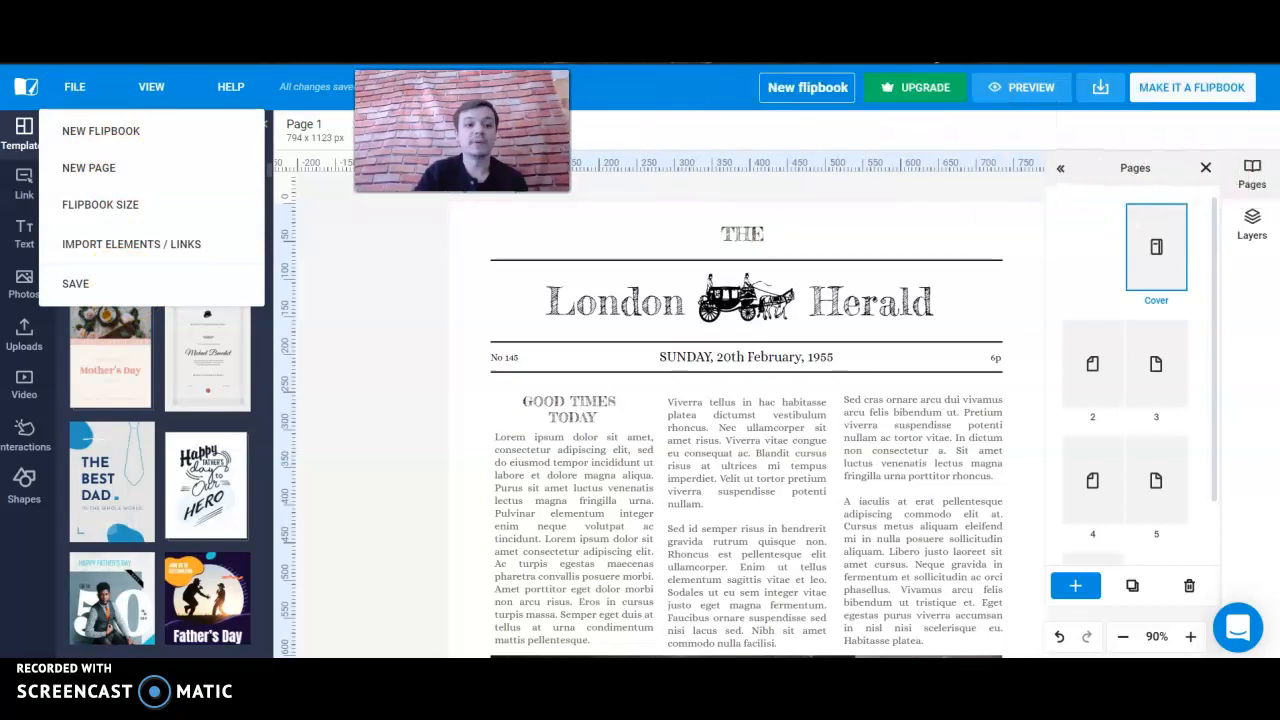
{"action": "left_click", "coordinate": [647, 108]}
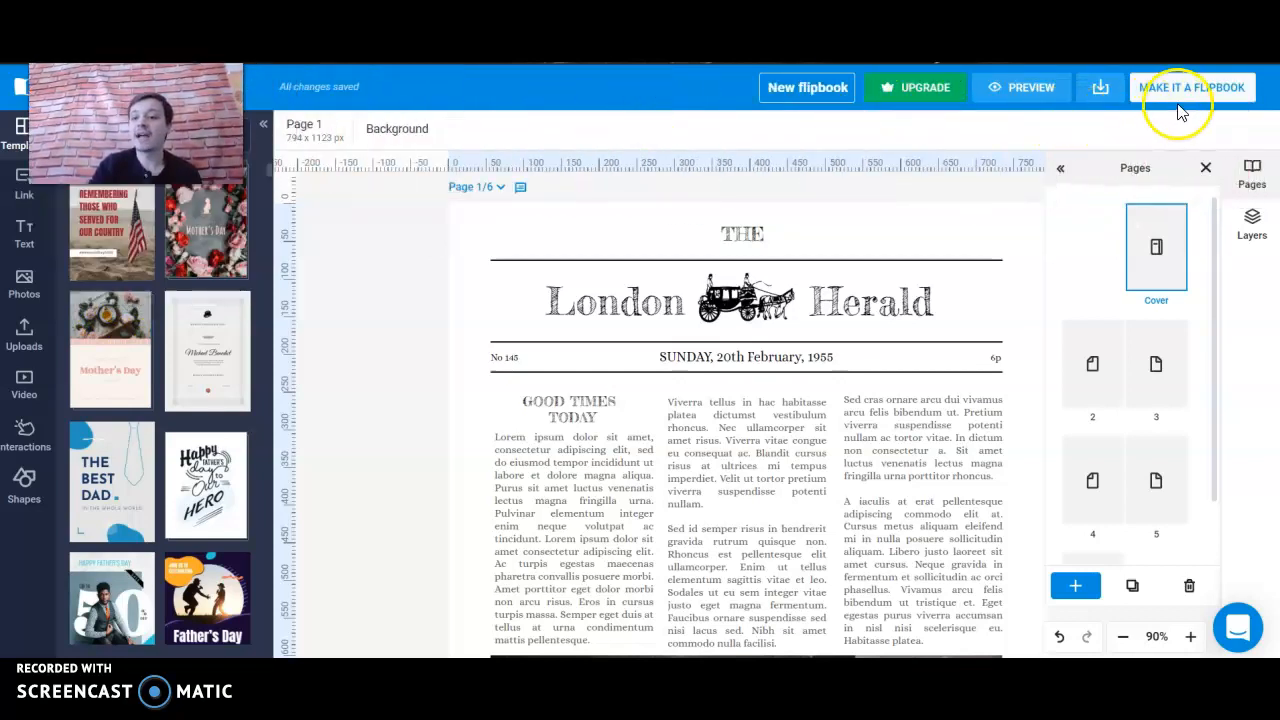
{"action": "left_click", "coordinate": [1104, 90]}
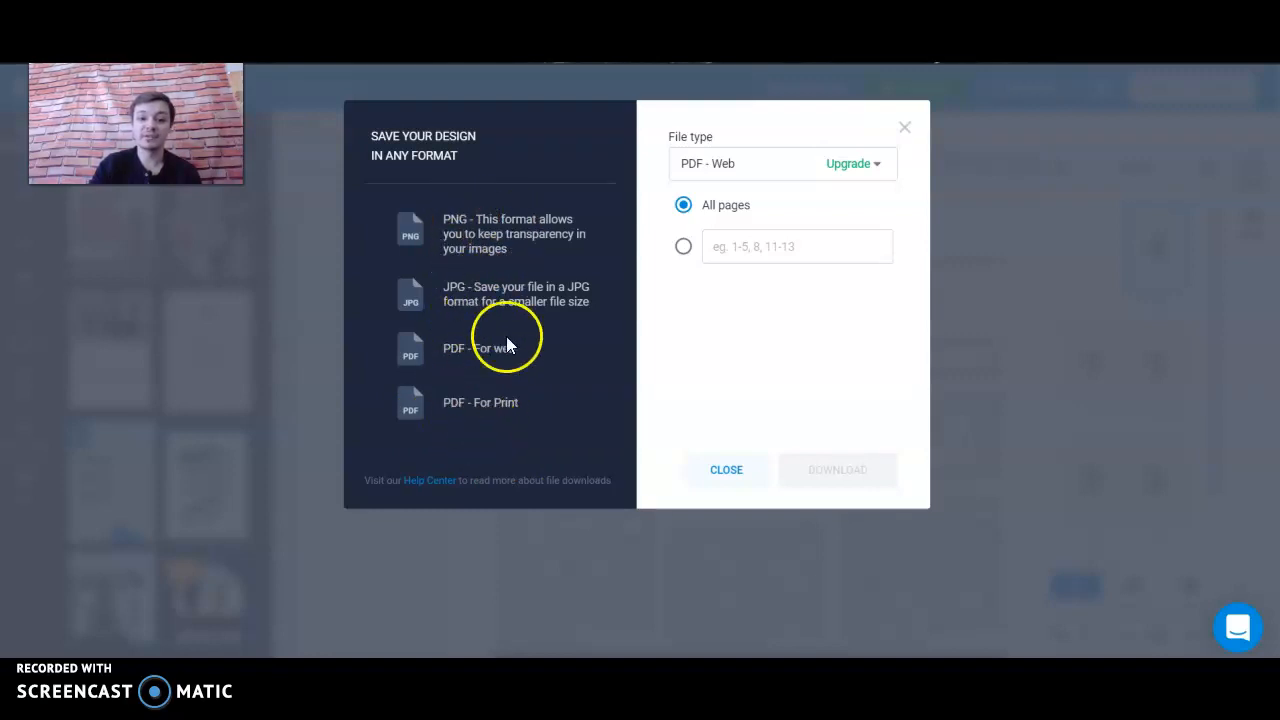
{"action": "left_click", "coordinate": [876, 176]}
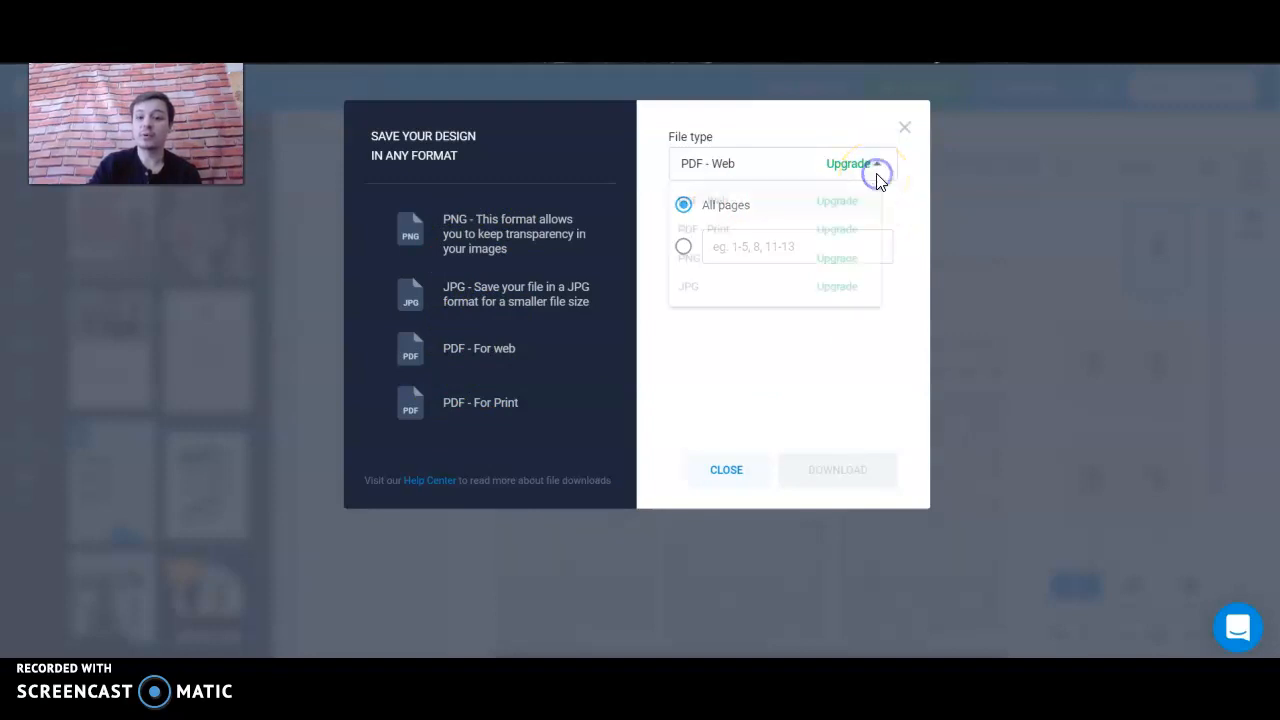
{"action": "left_click", "coordinate": [712, 240]}
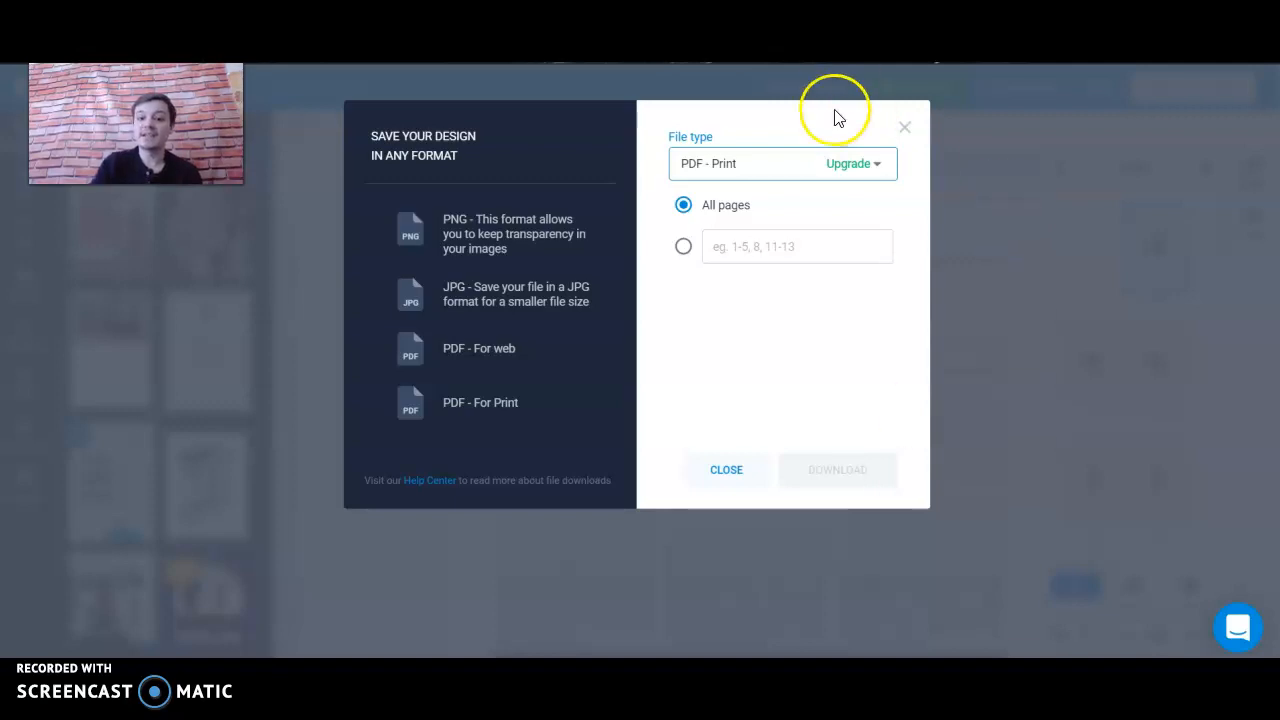
{"action": "left_click", "coordinate": [905, 128]}
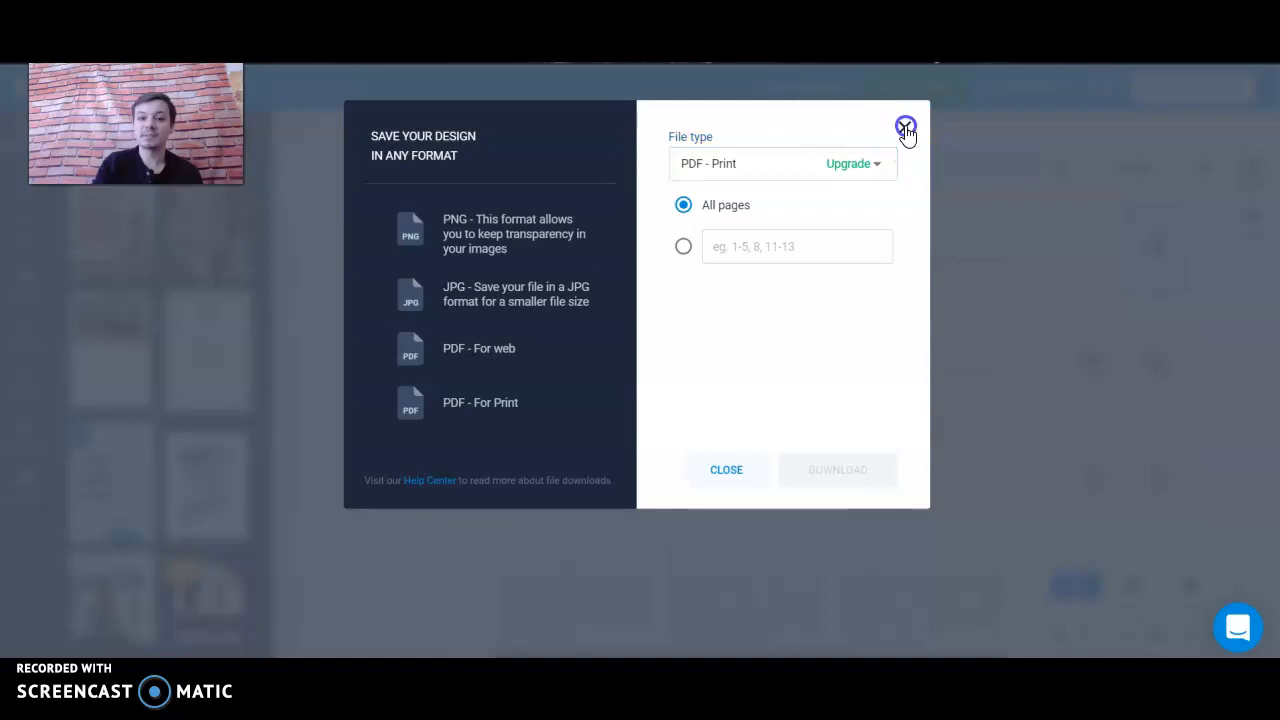
{"action": "left_click", "coordinate": [905, 125]}
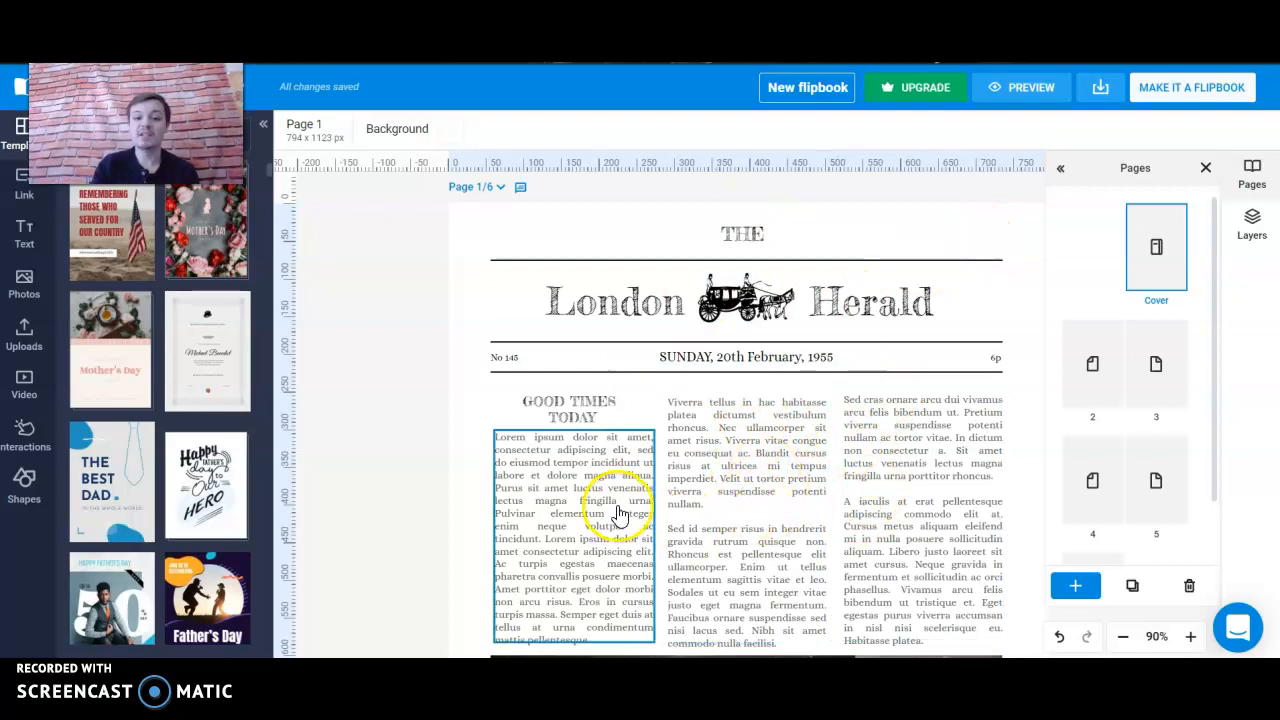
Review the layout of the newspaper's inner pages once more, including pages 2 and 3, and go back to the cover.
{"action": "scroll", "coordinate": [888, 452], "scroll_direction": "down", "scroll_amount": 10}
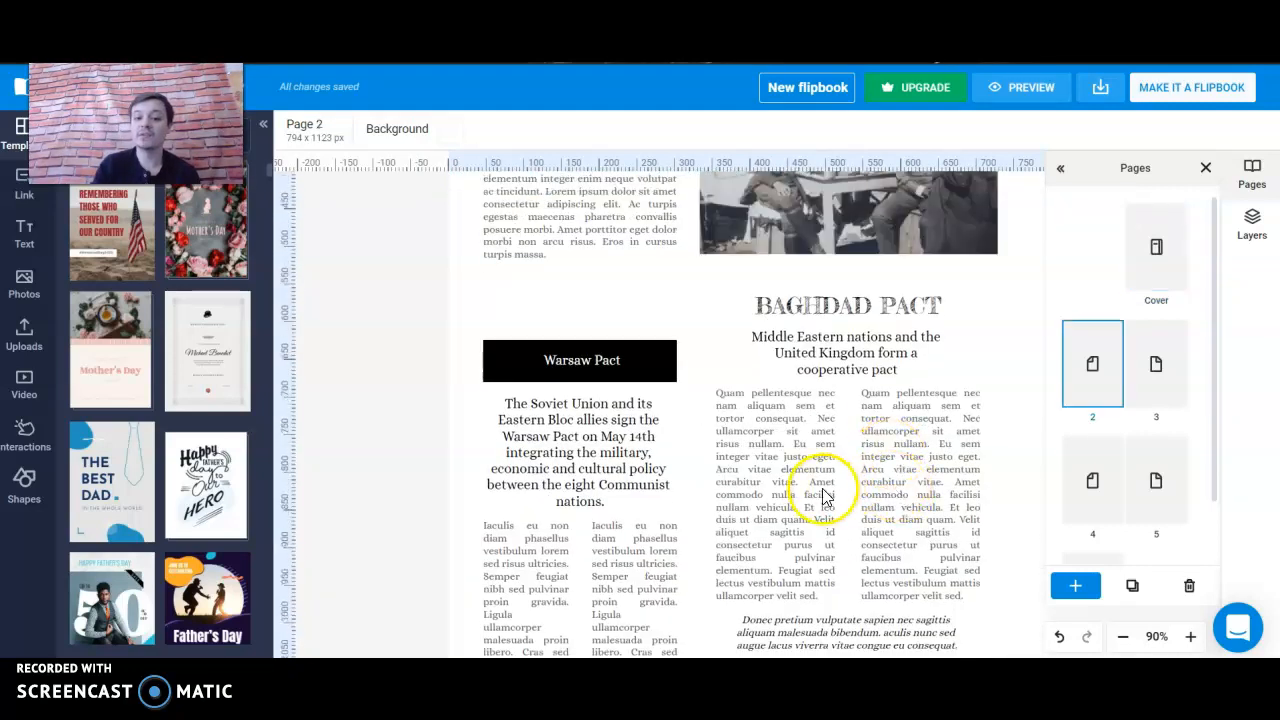
{"action": "scroll", "coordinate": [905, 465], "scroll_direction": "down", "scroll_amount": 3}
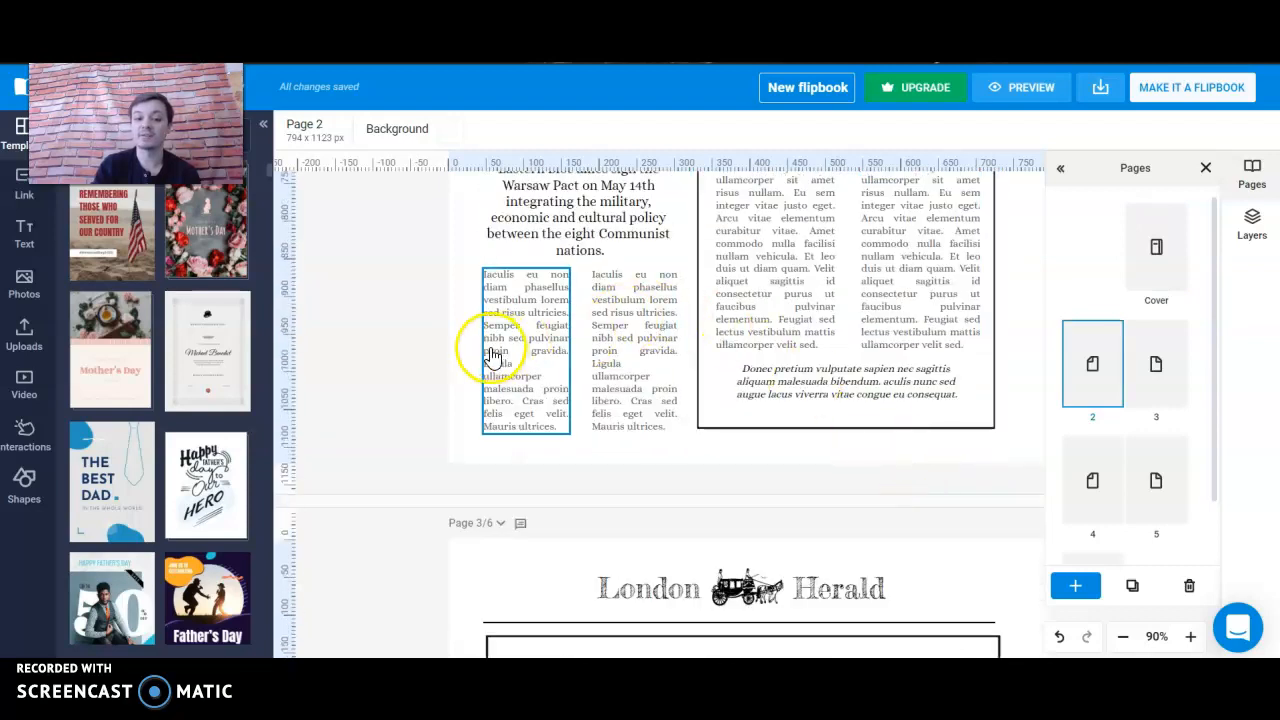
{"action": "scroll", "coordinate": [690, 415], "scroll_direction": "down", "scroll_amount": 5}
{"action": "scroll", "coordinate": [705, 422], "scroll_direction": "down", "scroll_amount": 1}
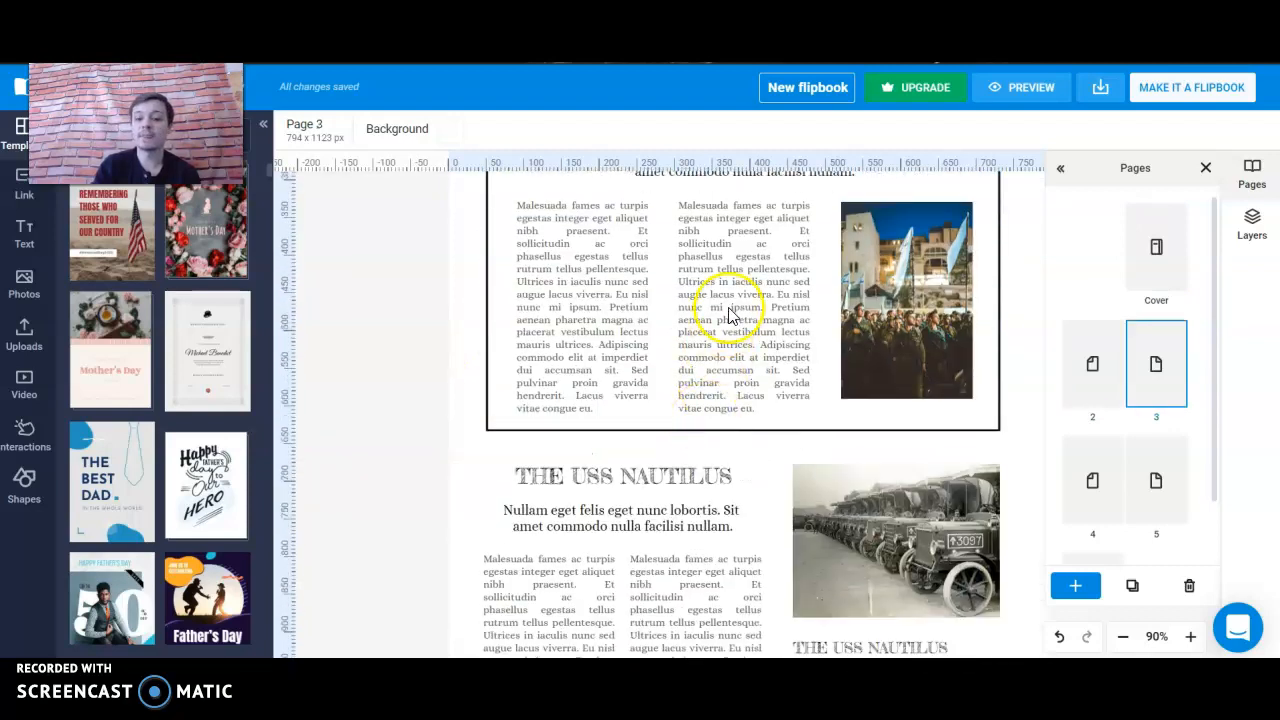
{"action": "scroll", "coordinate": [705, 420], "scroll_direction": "down", "scroll_amount": 10}
{"action": "scroll", "coordinate": [705, 415], "scroll_direction": "up", "scroll_amount": 15}
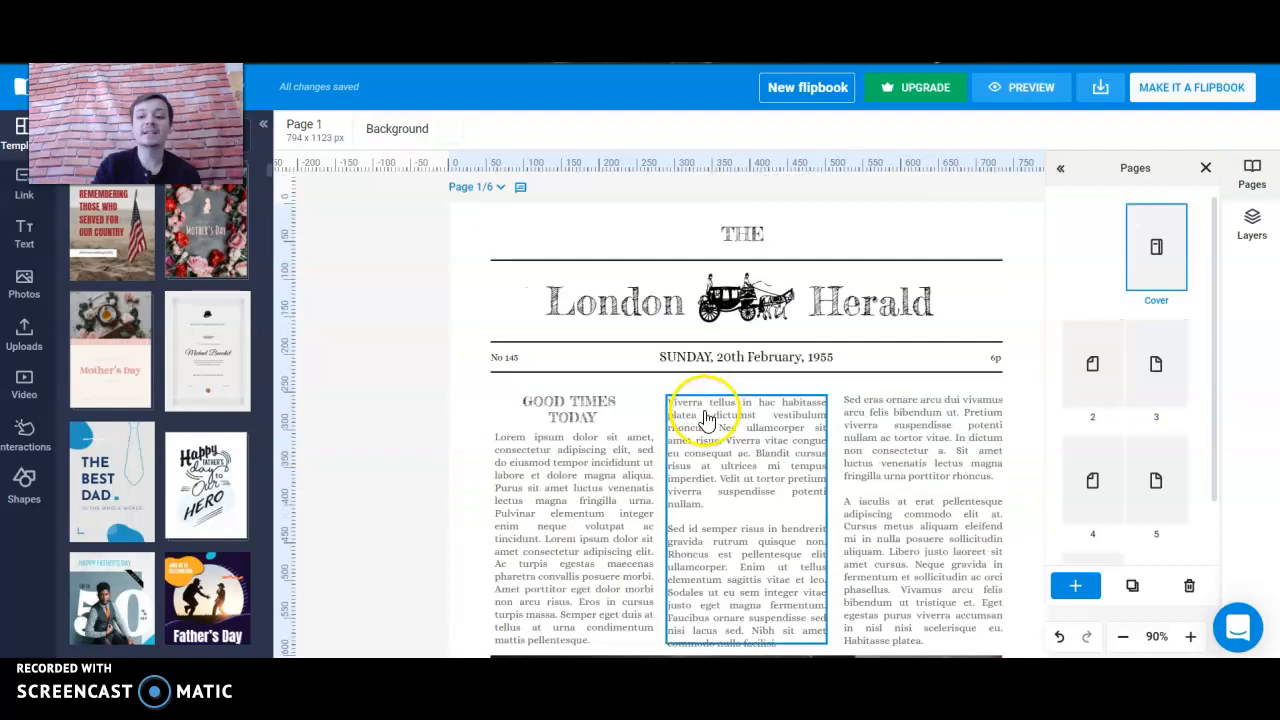